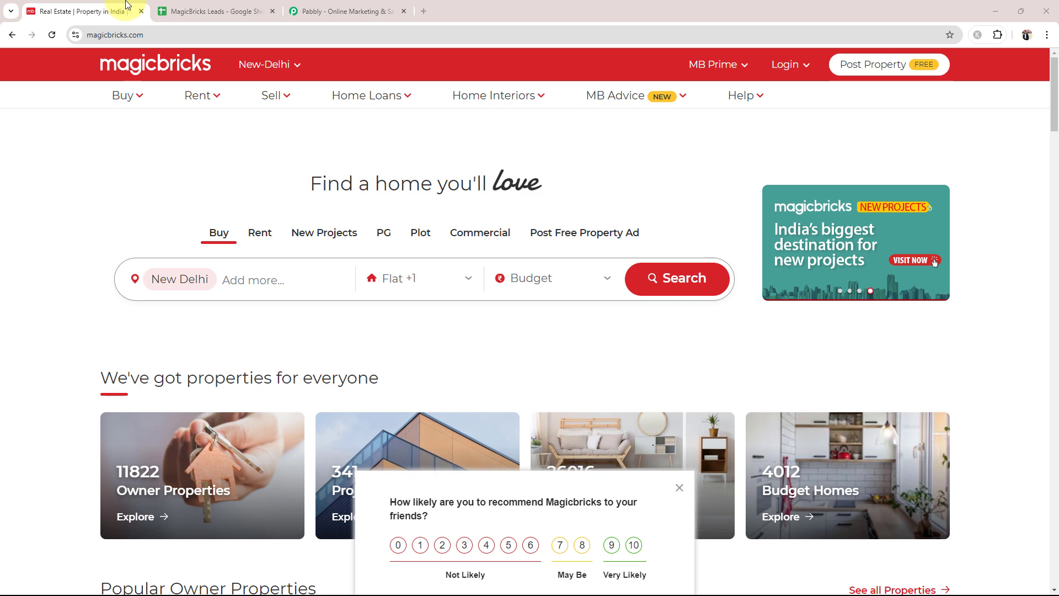
# Review the lead columns in the MagicBricks Leads spreadsheet alongside the Magicbricks website
pyautogui.click(236, 11)
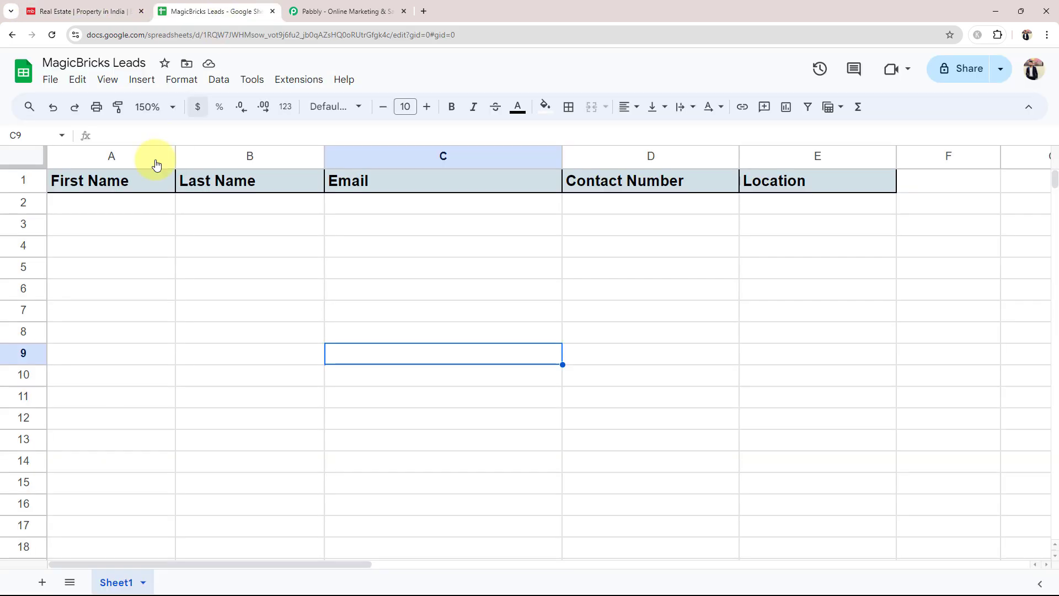
pyautogui.click(92, 209)
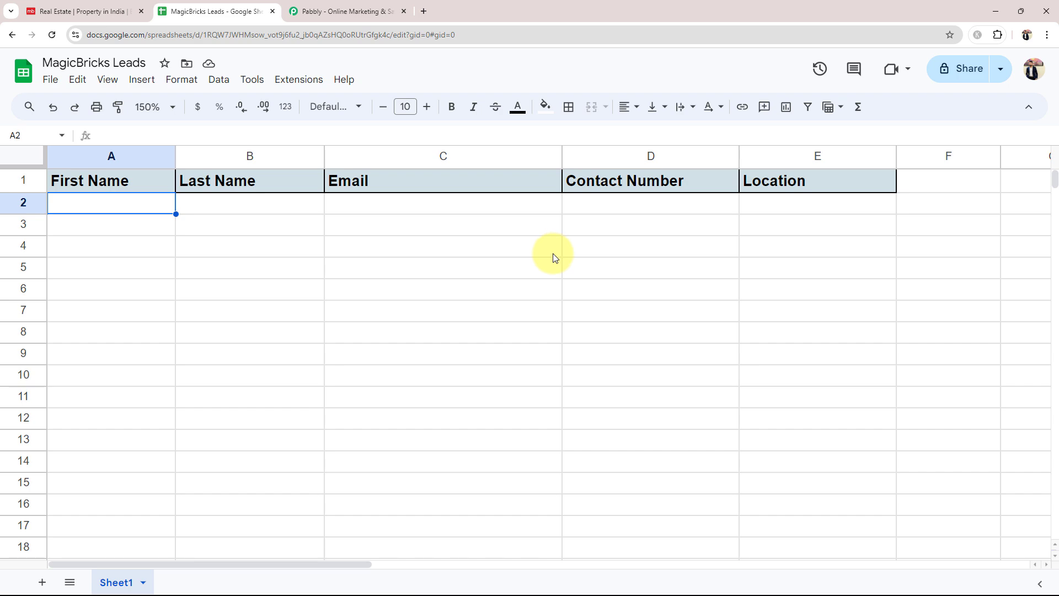
pyautogui.click(75, 11)
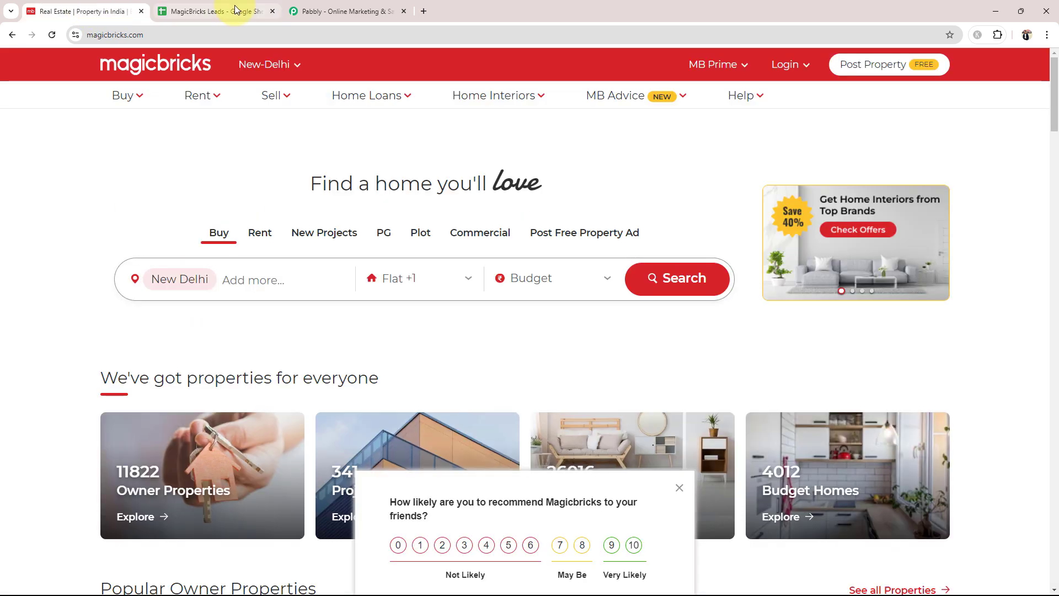
pyautogui.click(237, 11)
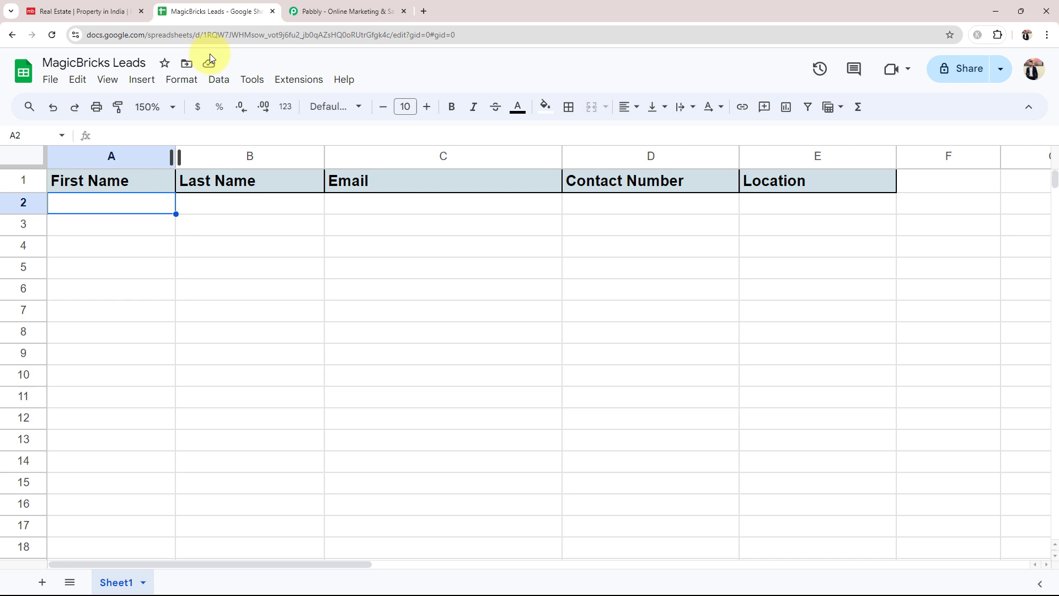
# Switch to the Pabbly website, sign in and open the Pabbly Connect dashboard
pyautogui.click(327, 15)
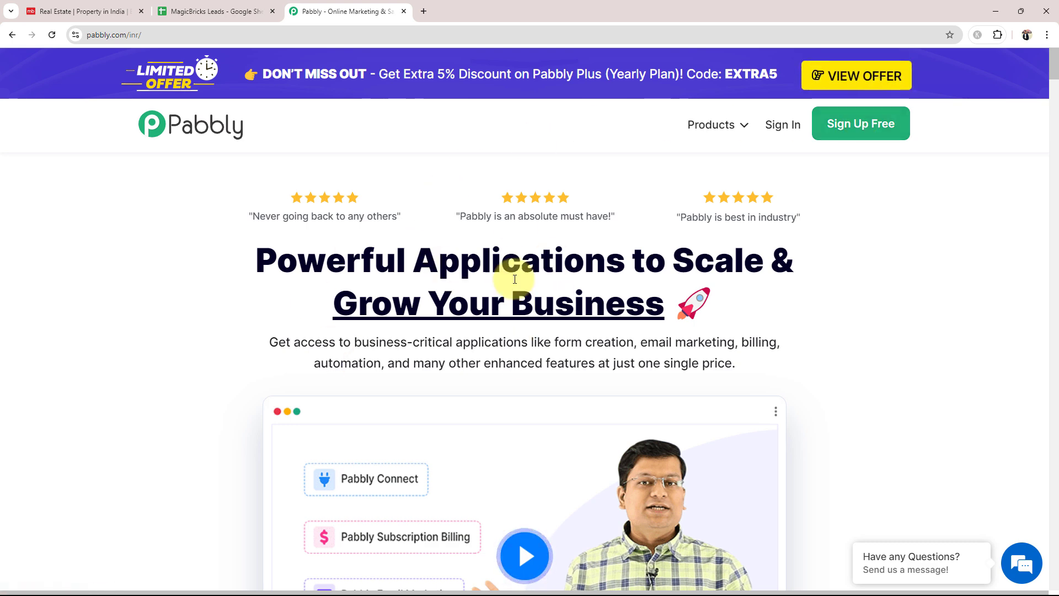
pyautogui.click(782, 126)
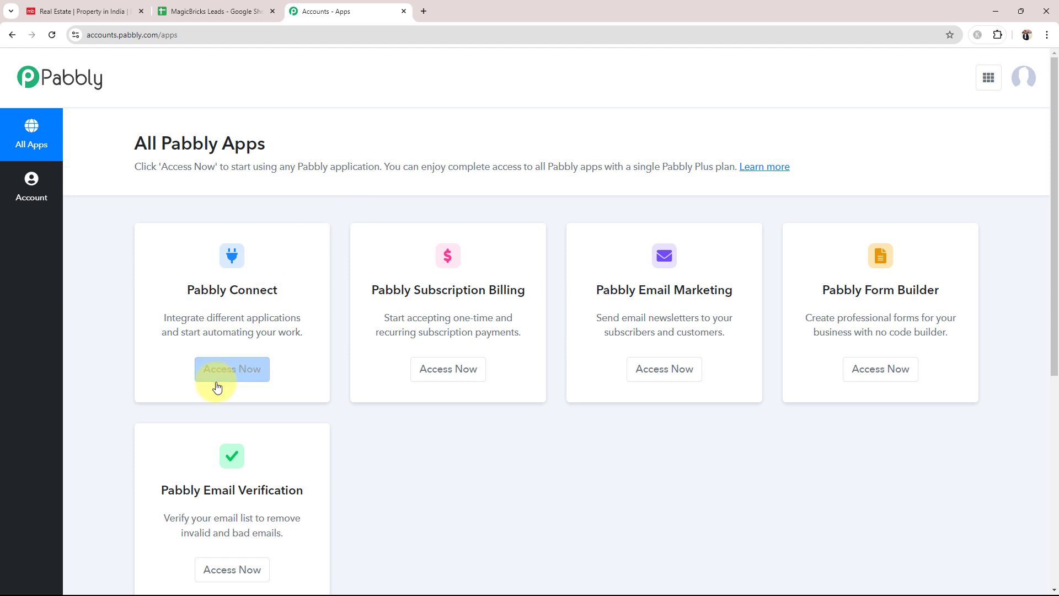
pyautogui.moveTo(187, 289); pyautogui.dragTo(294, 292)
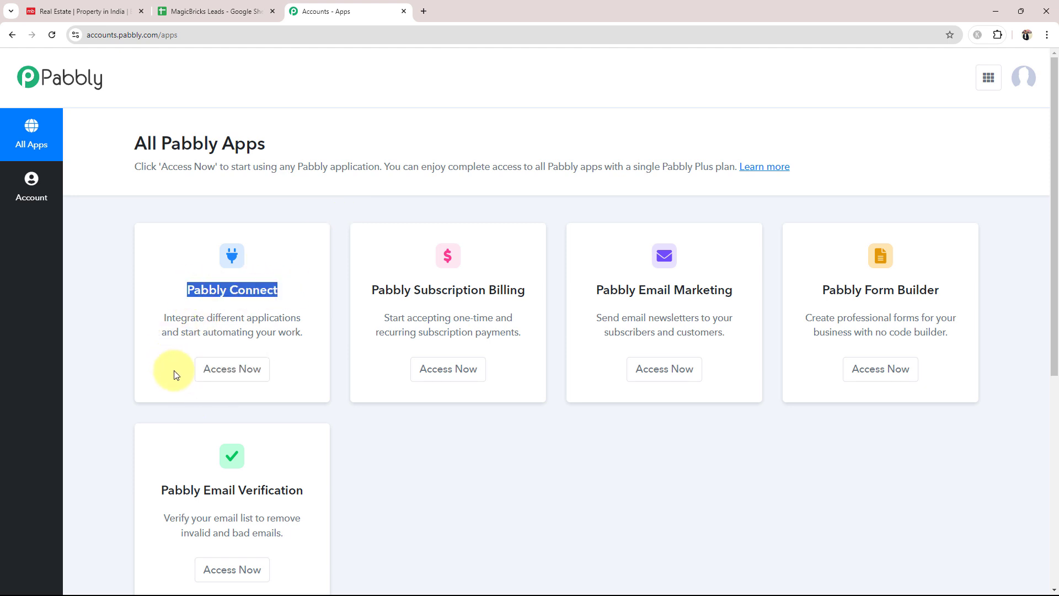
pyautogui.click(230, 371)
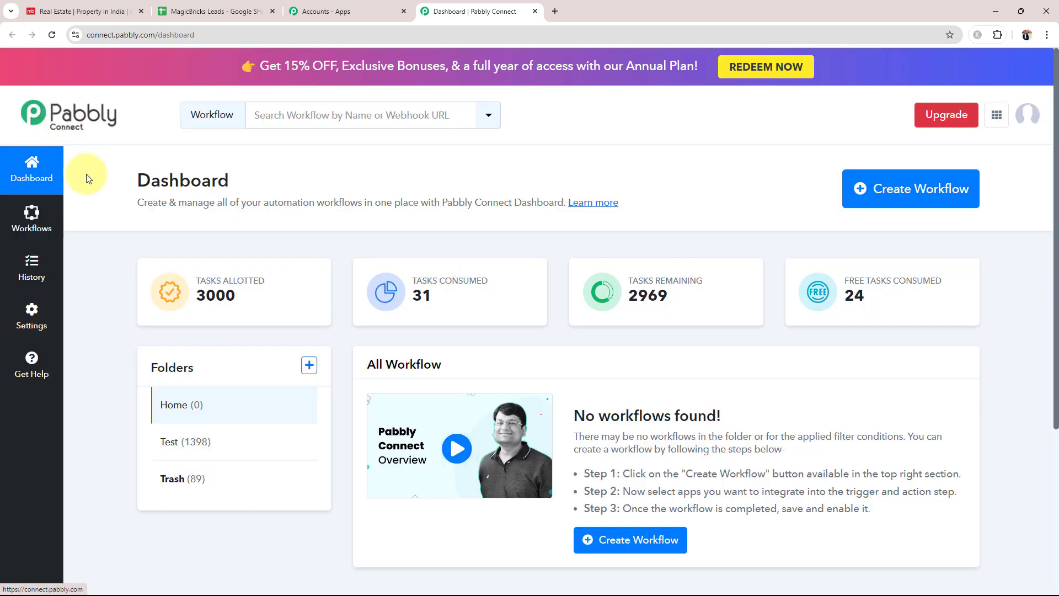
pyautogui.moveTo(138, 182); pyautogui.dragTo(244, 182)
pyautogui.click(272, 186)
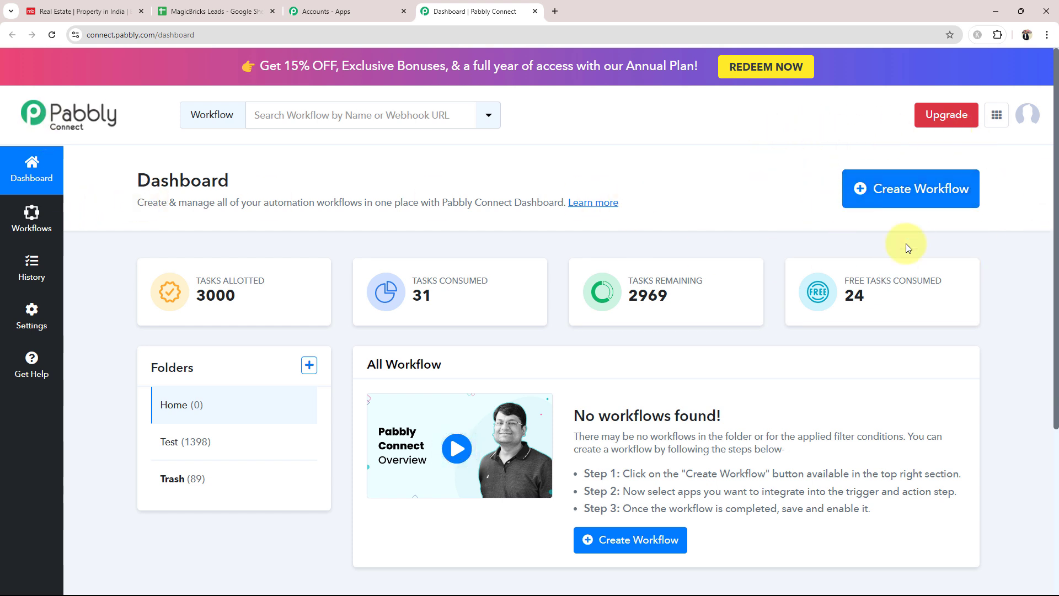
# Create a workflow named "Automatically Add MagicBricks Leads to Google Sheets" in the Home folder
pyautogui.click(894, 191)
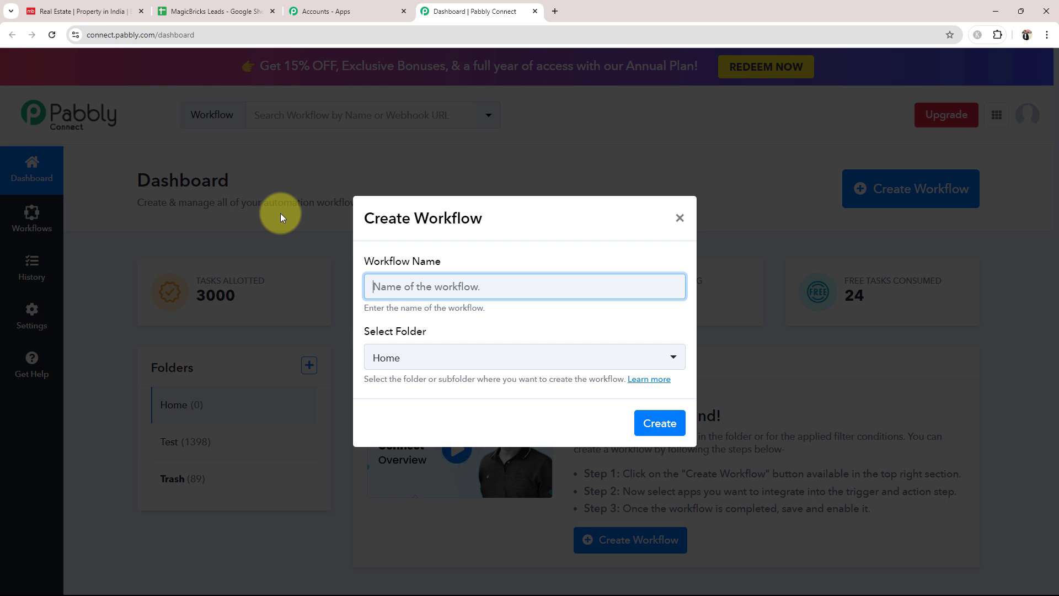
pyautogui.write('Automatically Add MagicBricks Leads to Google Sheets')
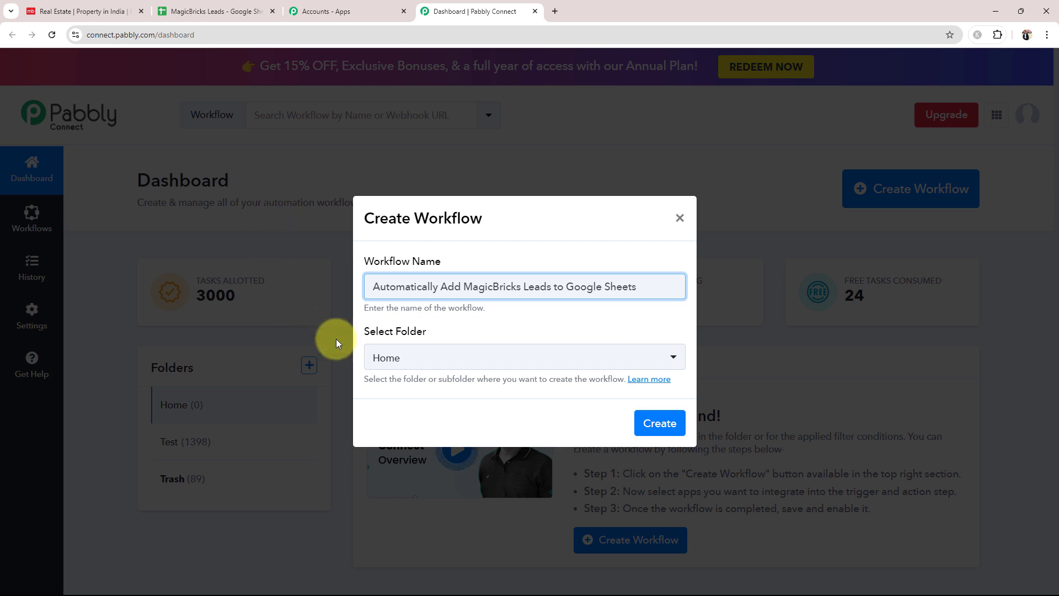
pyautogui.click(421, 359)
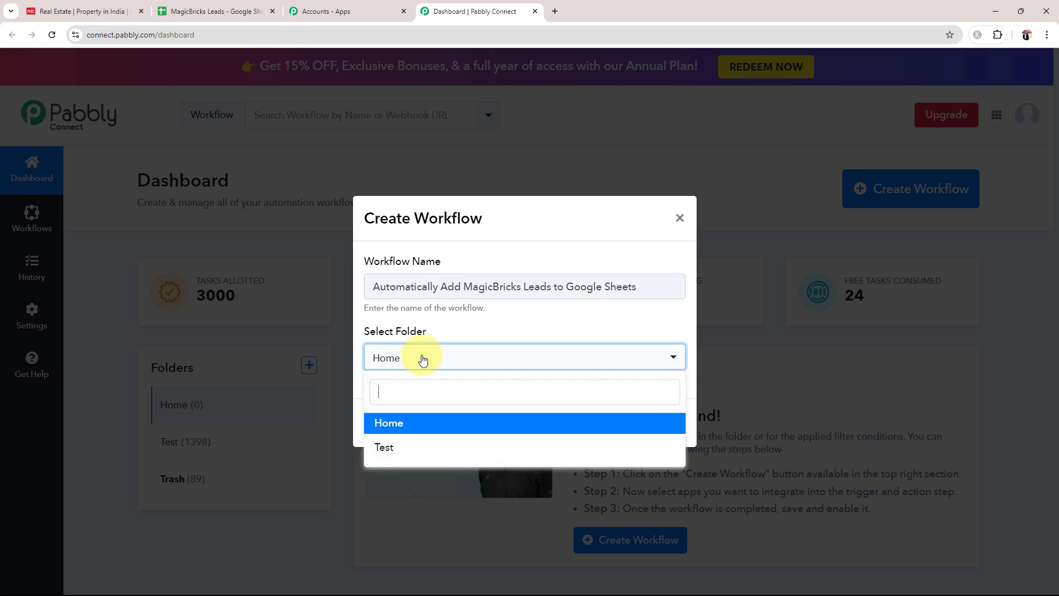
pyautogui.click(387, 424)
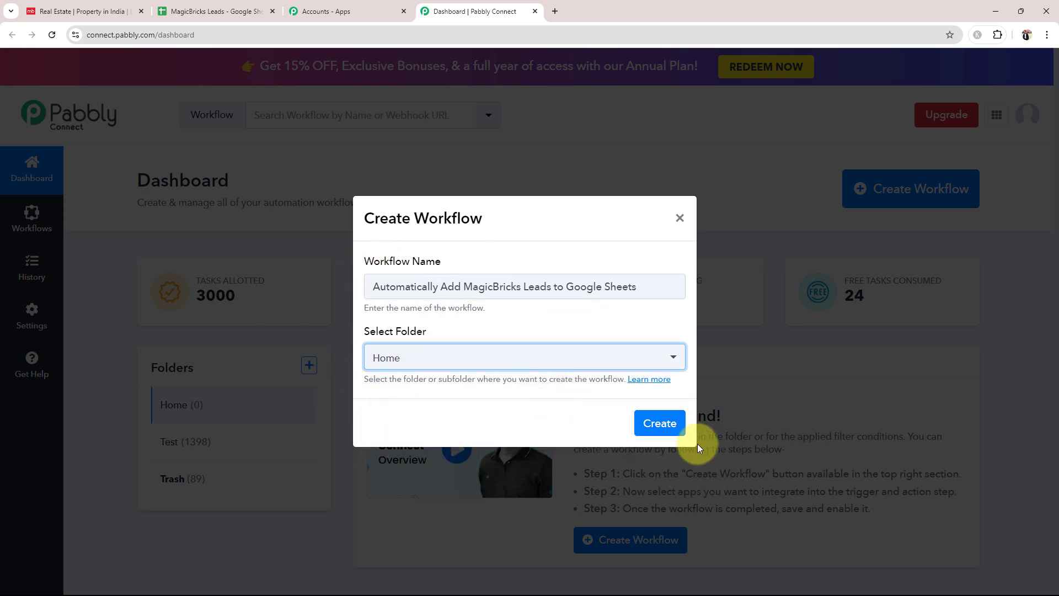
pyautogui.click(682, 432)
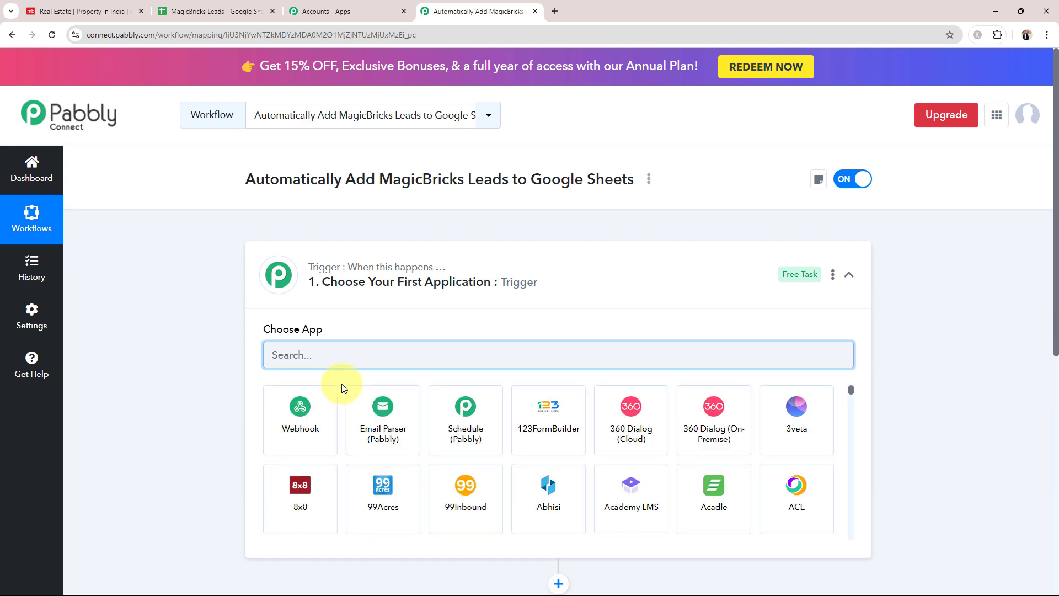
# Set the workflow's trigger to the Magicbricks app with the New Leads event and collapse the trigger step
pyautogui.click(502, 287)
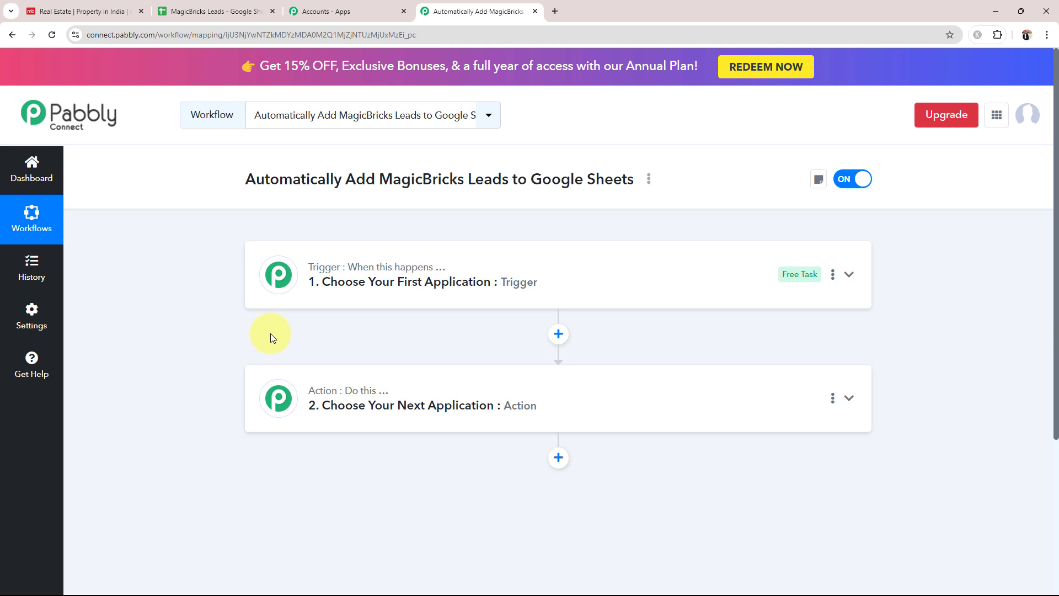
pyautogui.moveTo(350, 268)
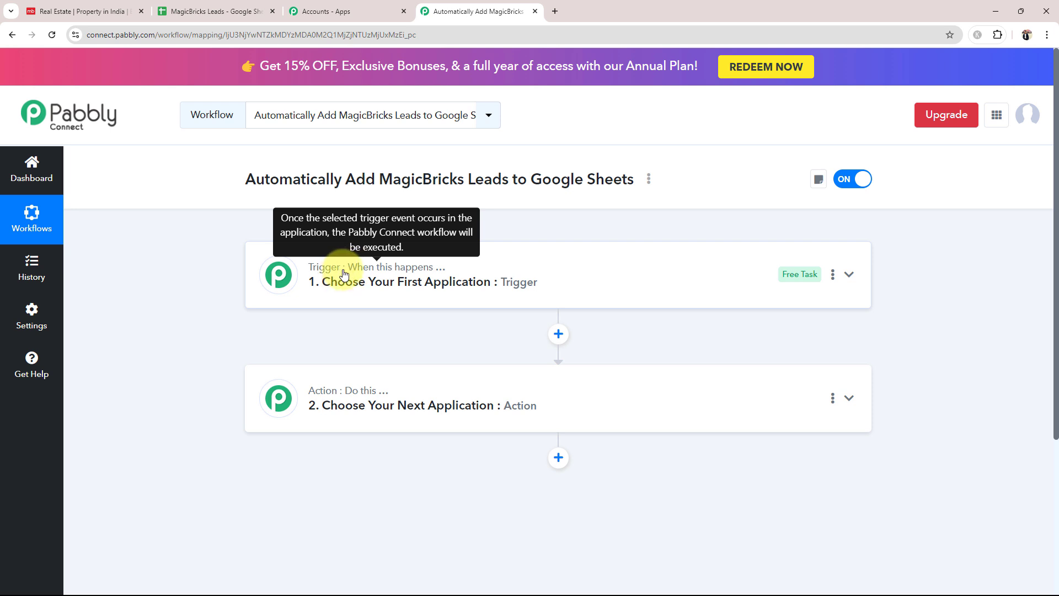
pyautogui.click(344, 274)
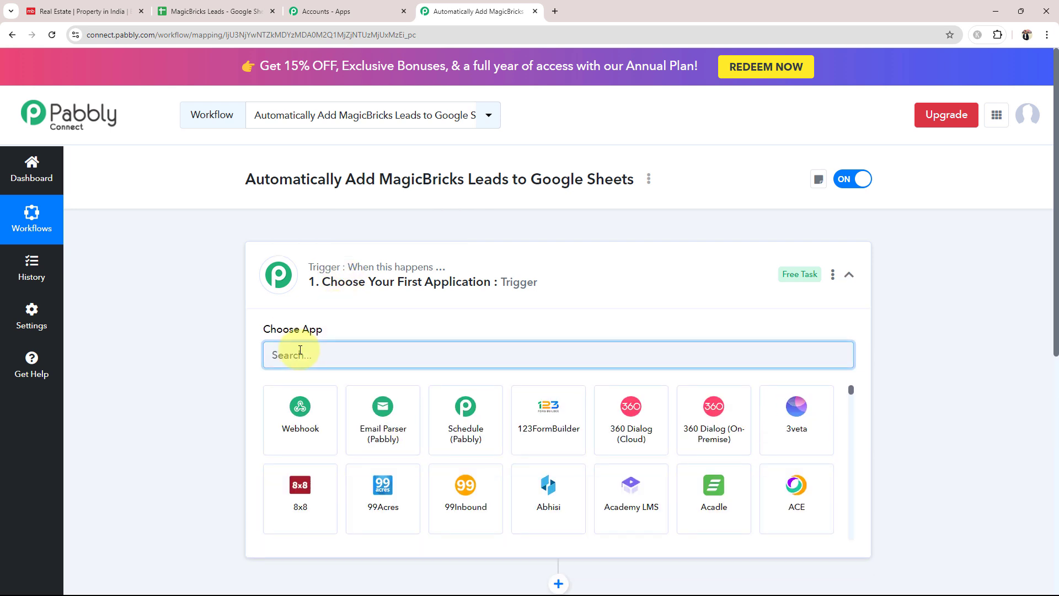
pyautogui.write('Magi')
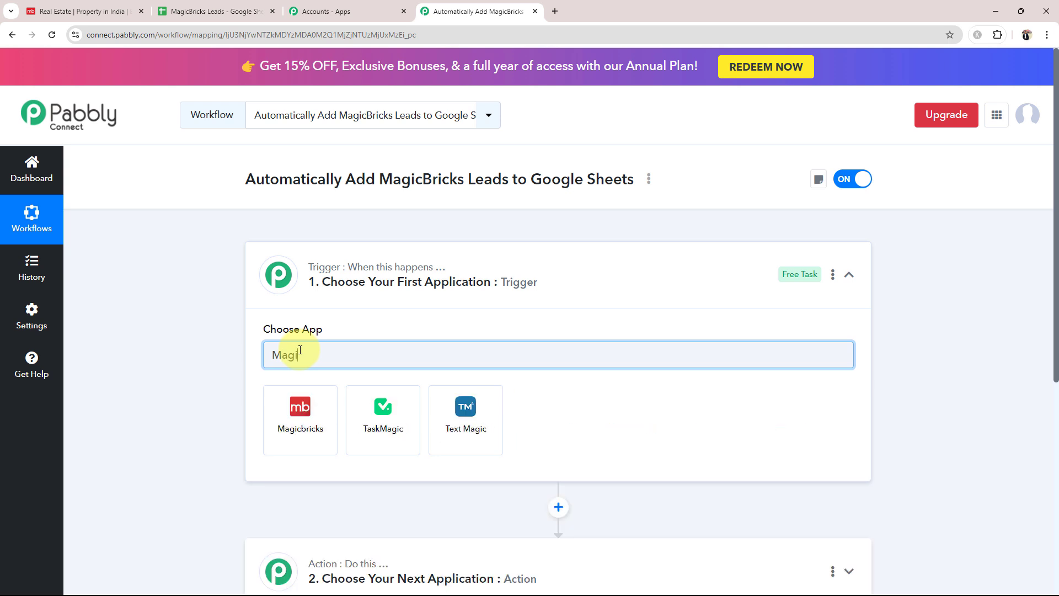
pyautogui.write('c')
pyautogui.click(300, 405)
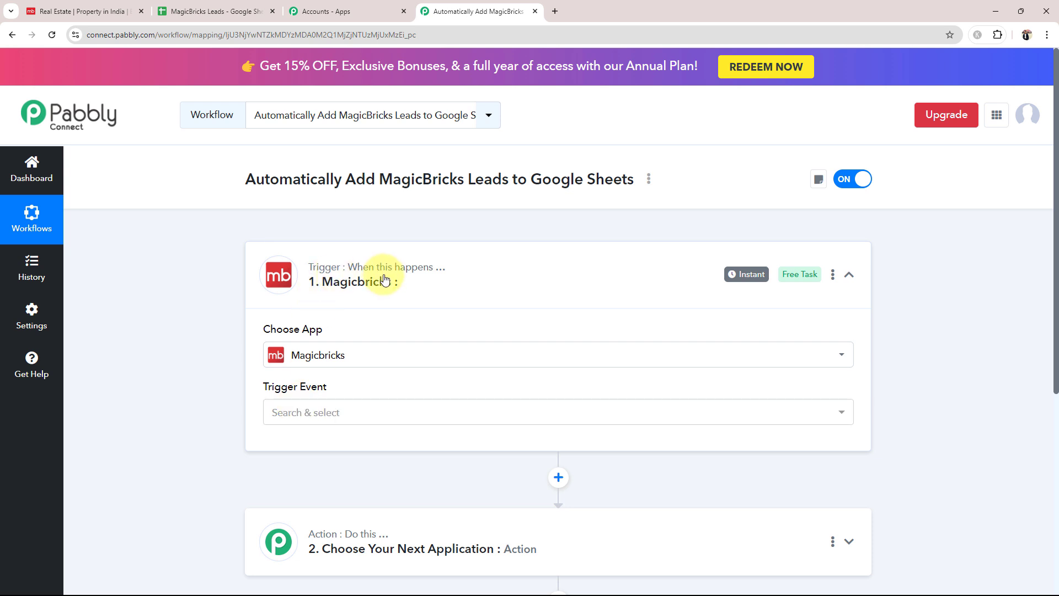
pyautogui.click(307, 412)
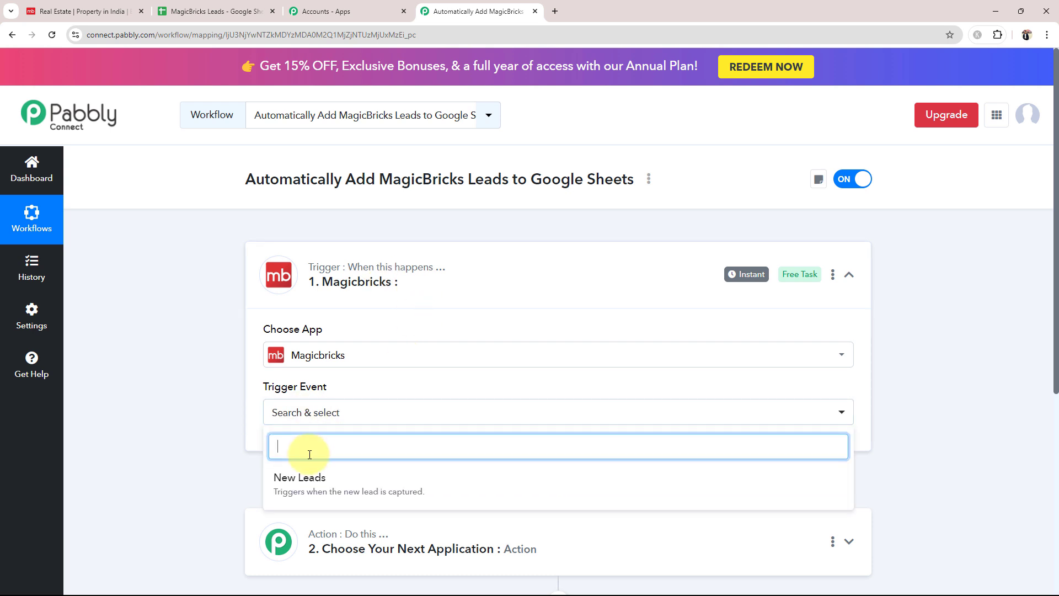
pyautogui.click(308, 482)
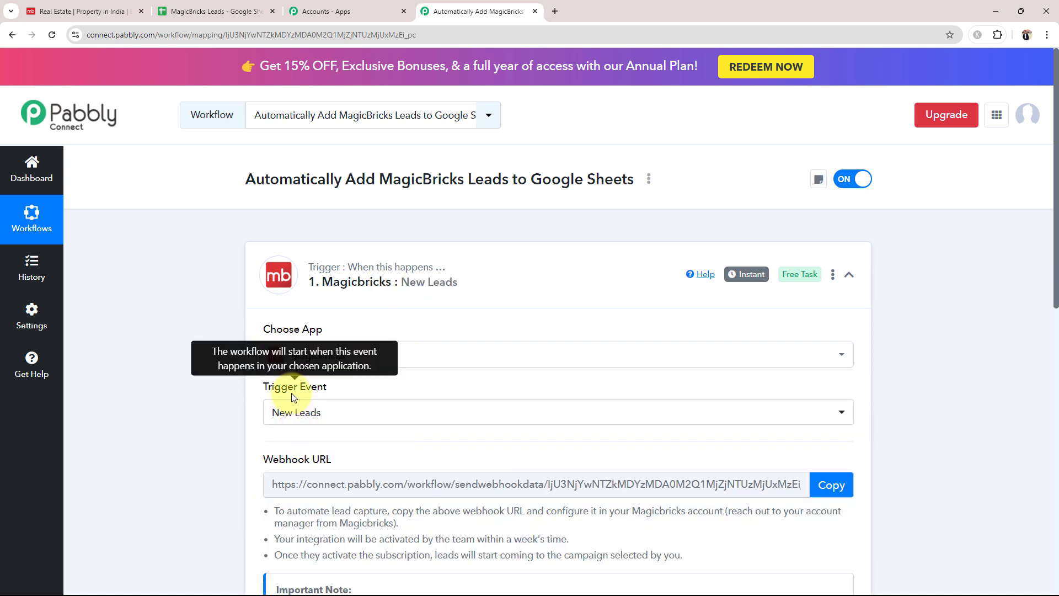
pyautogui.click(385, 275)
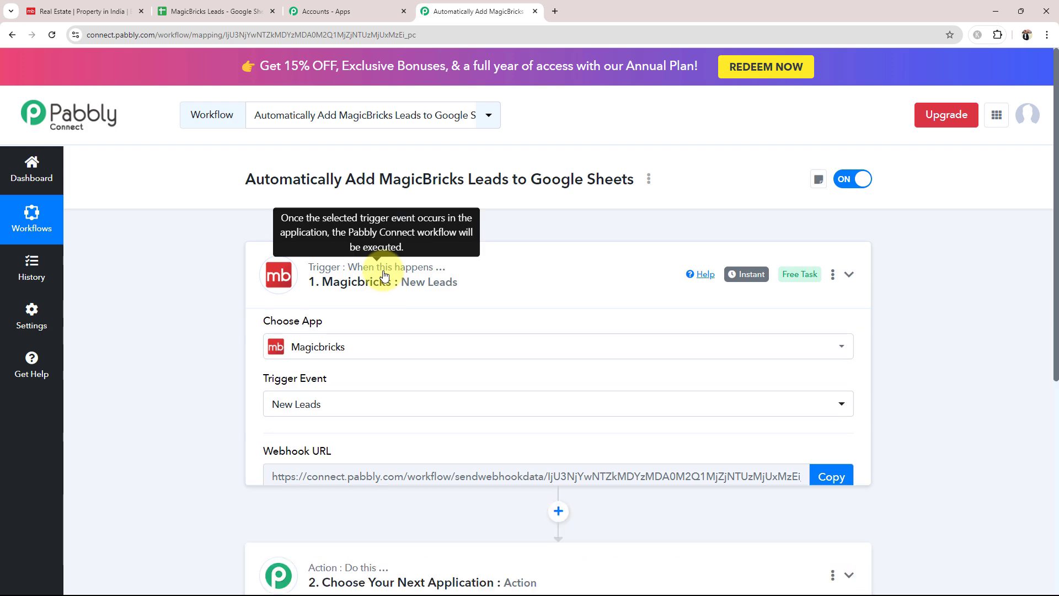
# Set the workflow's action to Google Sheets with the Add New Row event
pyautogui.click(352, 409)
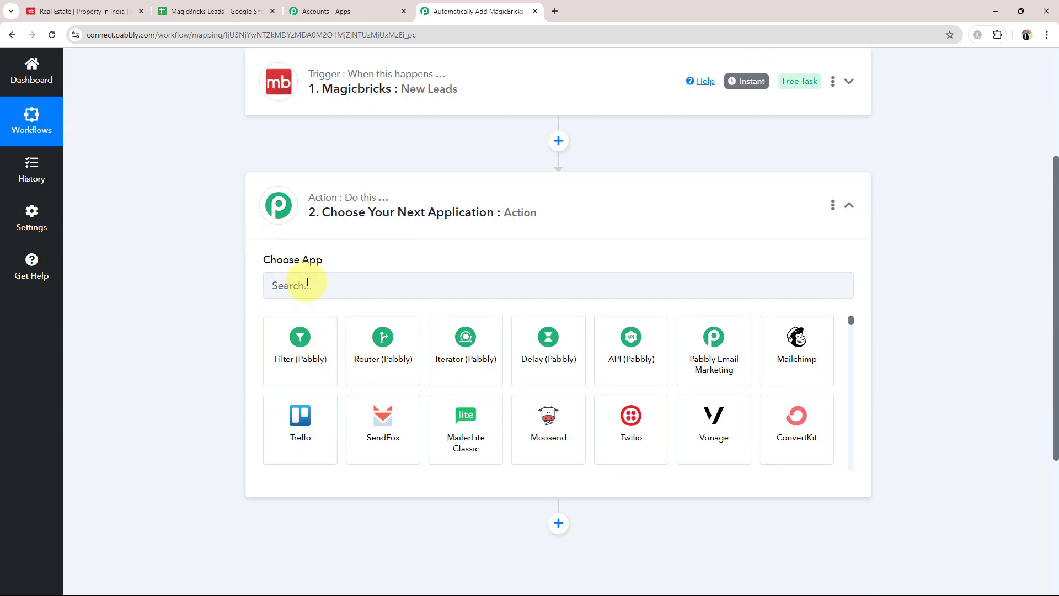
pyautogui.click(307, 283)
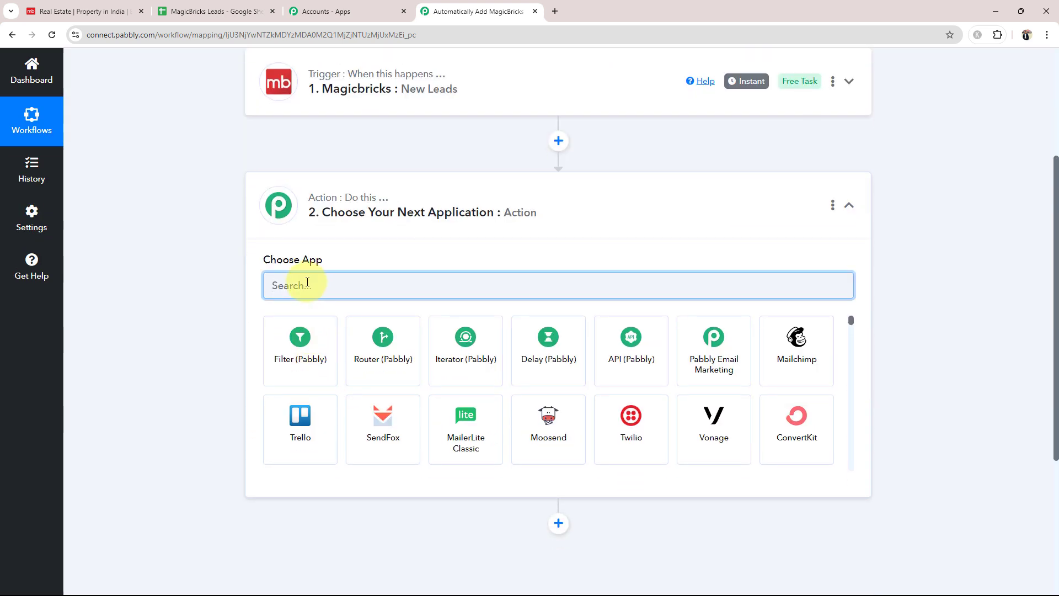
pyautogui.write('Google')
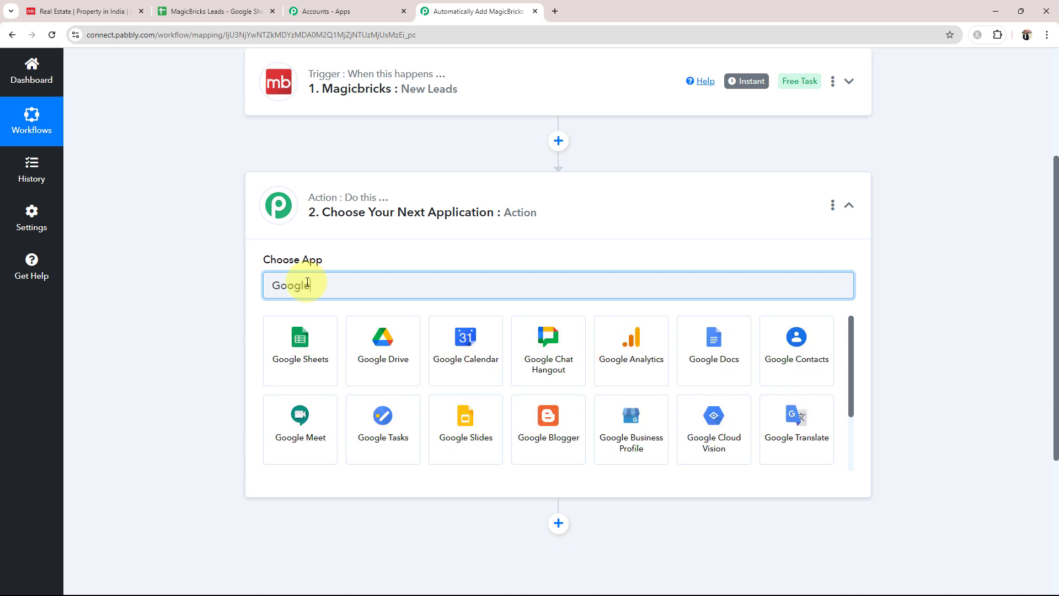
pyautogui.click(297, 328)
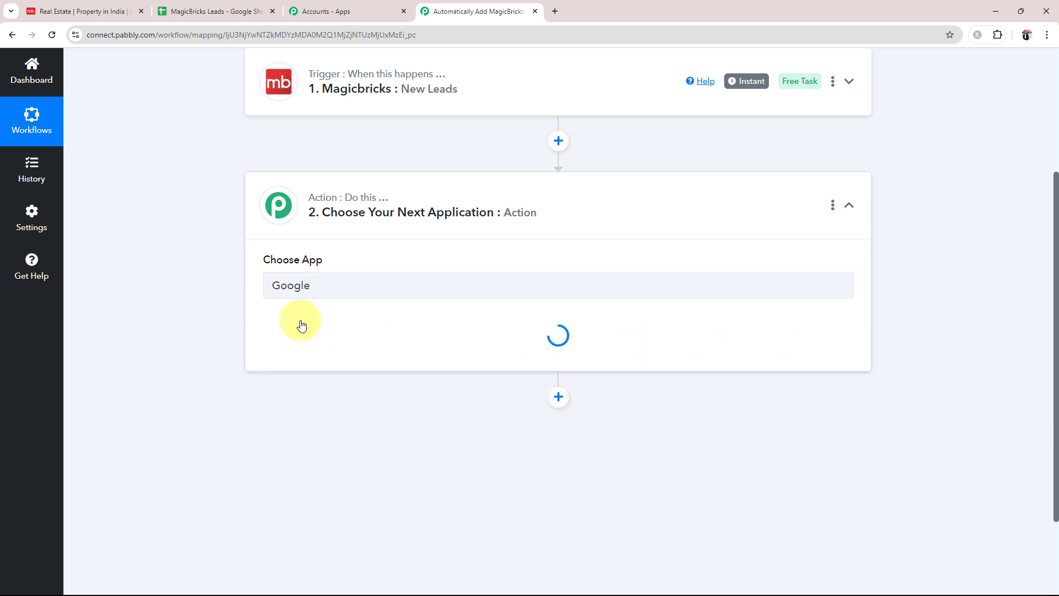
pyautogui.click(307, 350)
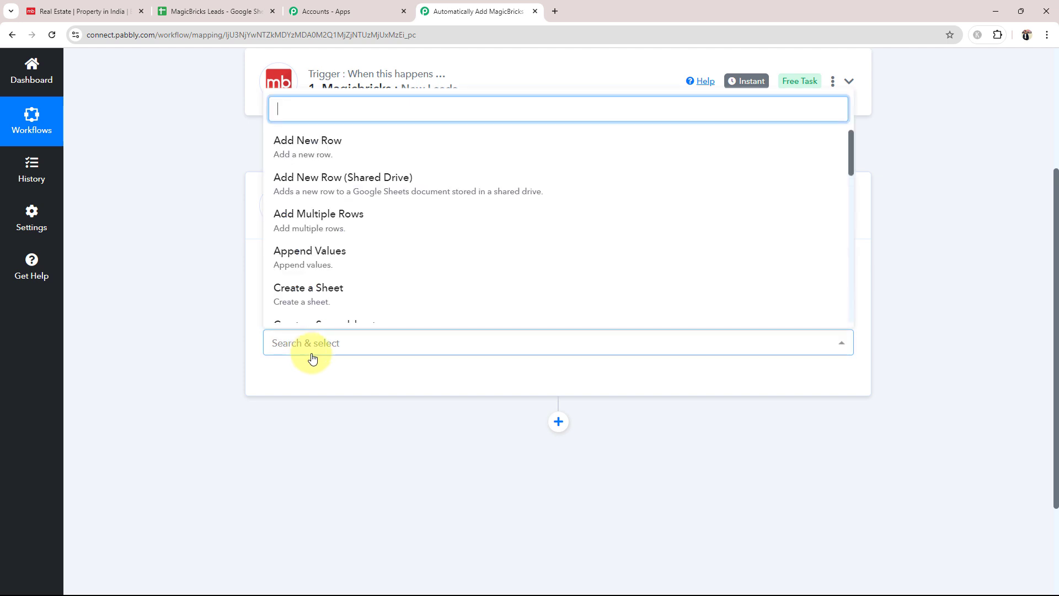
pyautogui.click(304, 155)
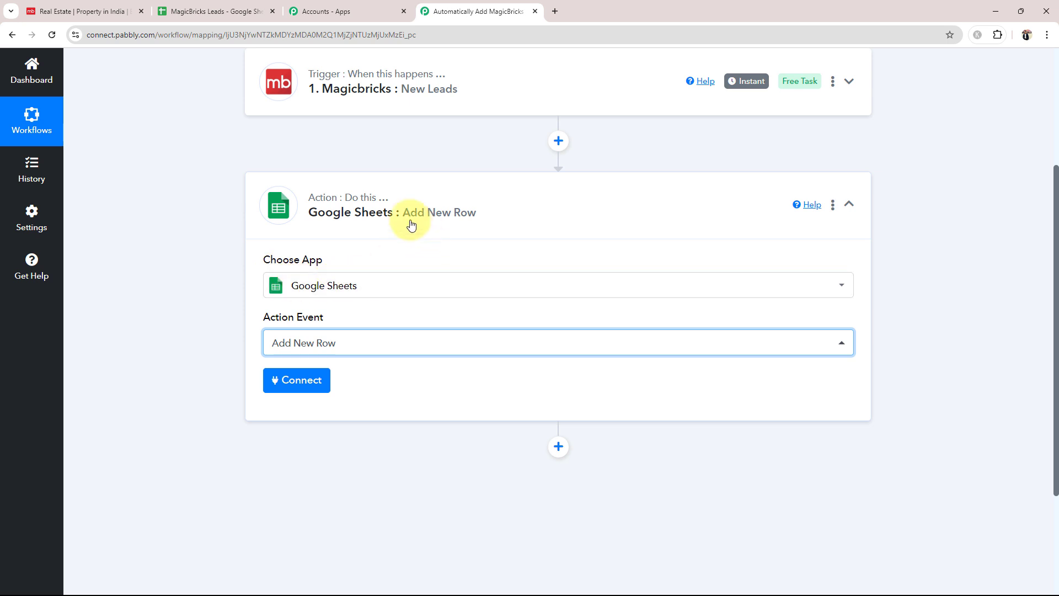
# Check the MagicBricks Leads spreadsheet where rows are added, and return to the workflow to collapse the Google Sheets action
pyautogui.click(223, 23)
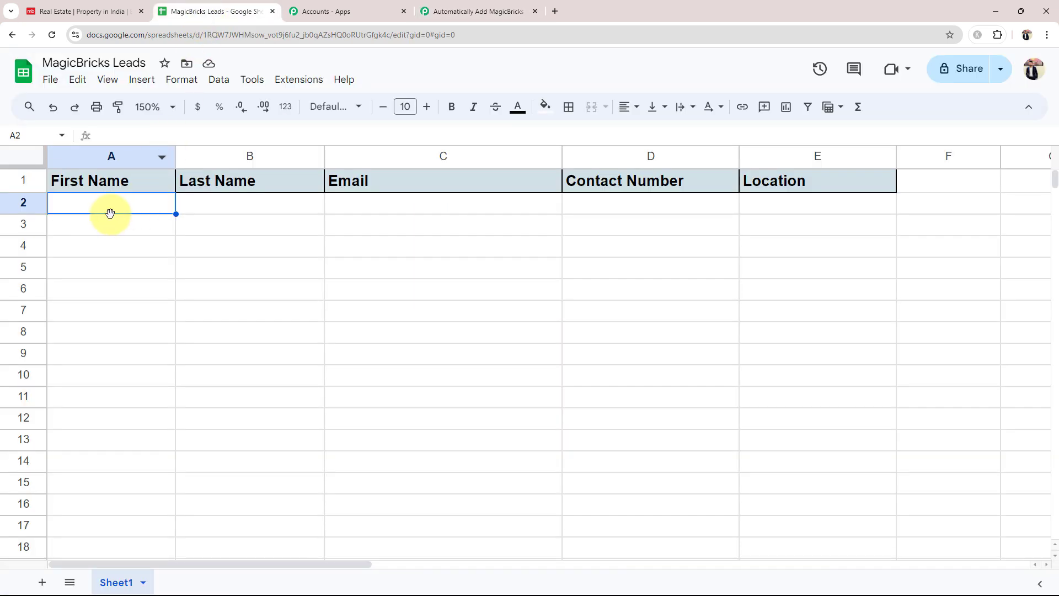
pyautogui.click(421, 231)
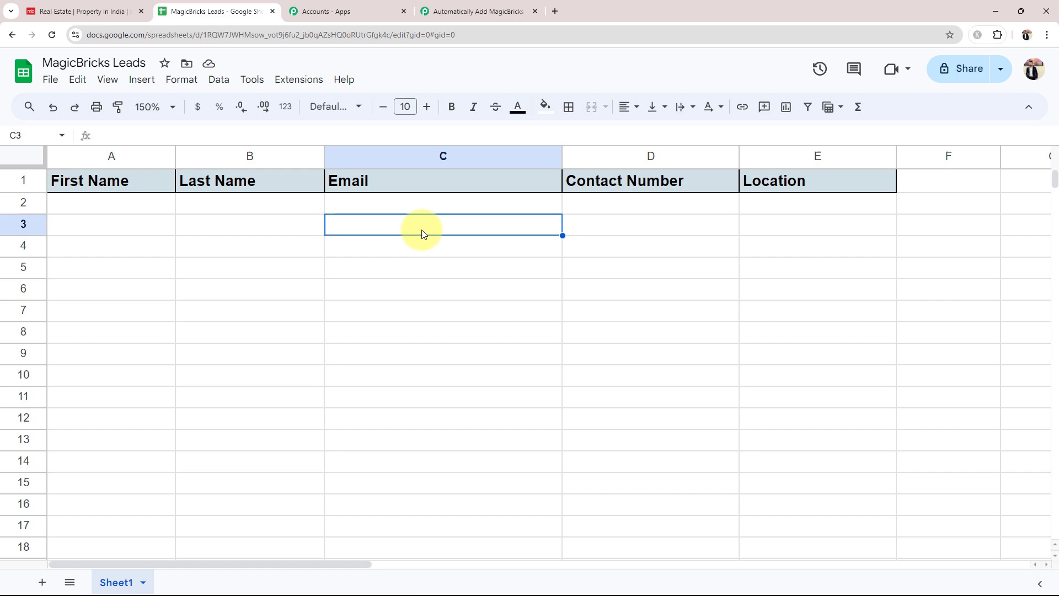
pyautogui.click(428, 10)
pyautogui.click(349, 219)
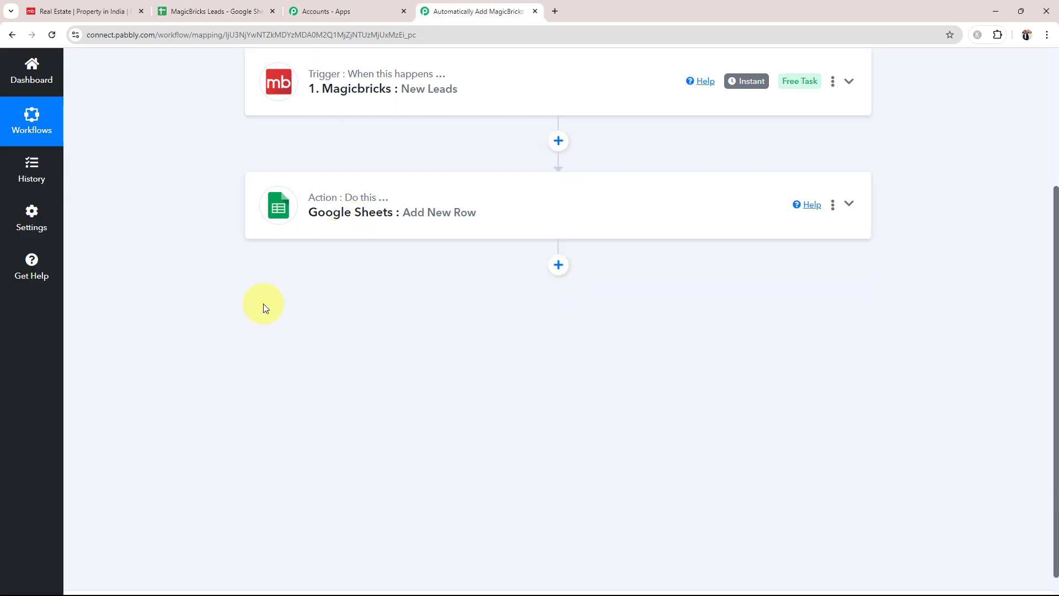
# Expand the Magicbricks trigger to examine its webhook URL and setup instructions, checking the Magicbricks website in between
pyautogui.scroll(5, 264, 304)
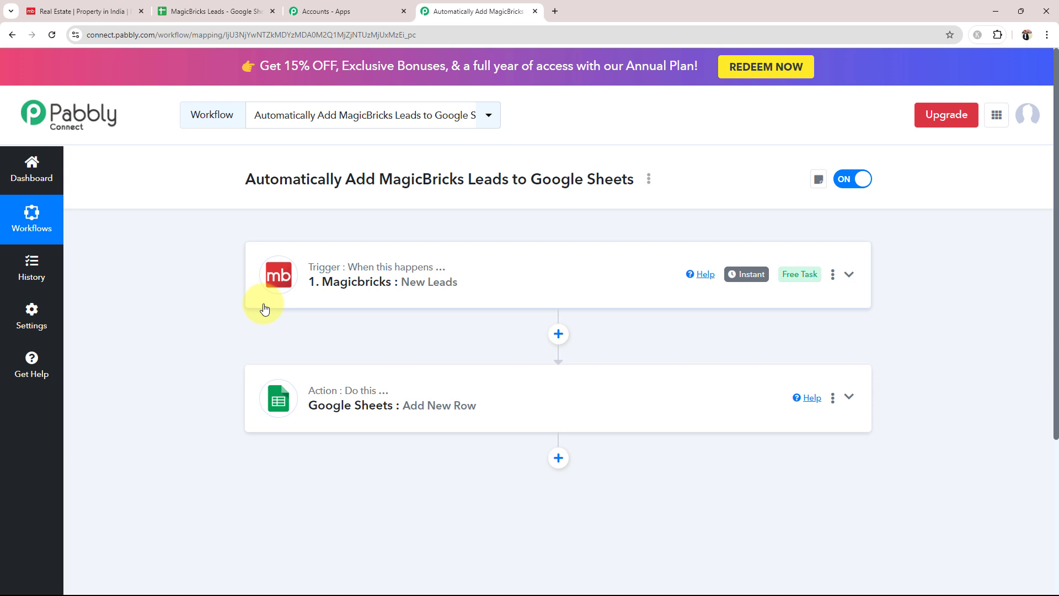
pyautogui.click(354, 287)
pyautogui.scroll(-3, 170, 404)
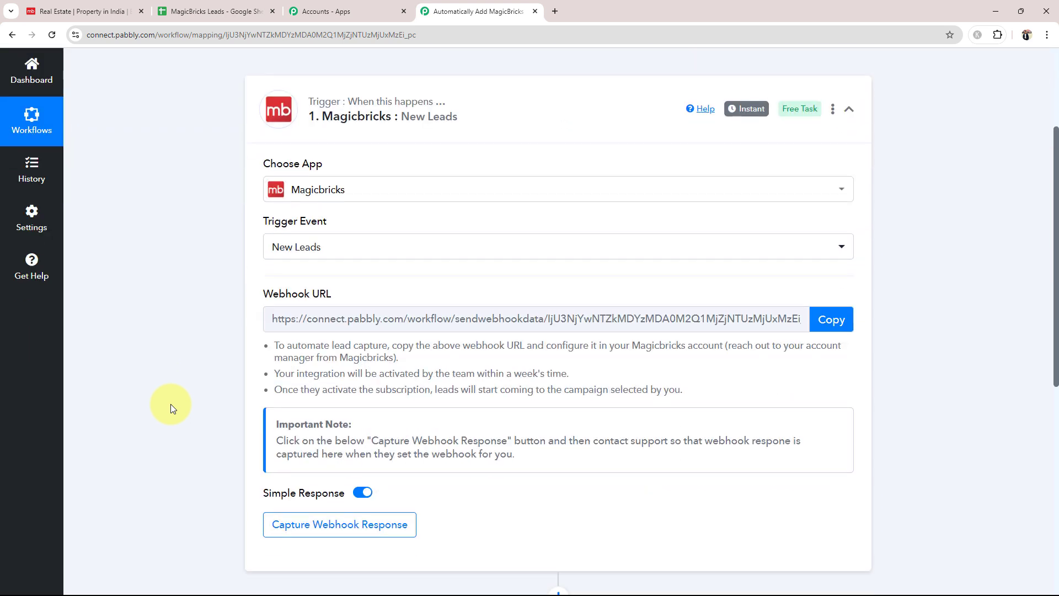
pyautogui.click(94, 4)
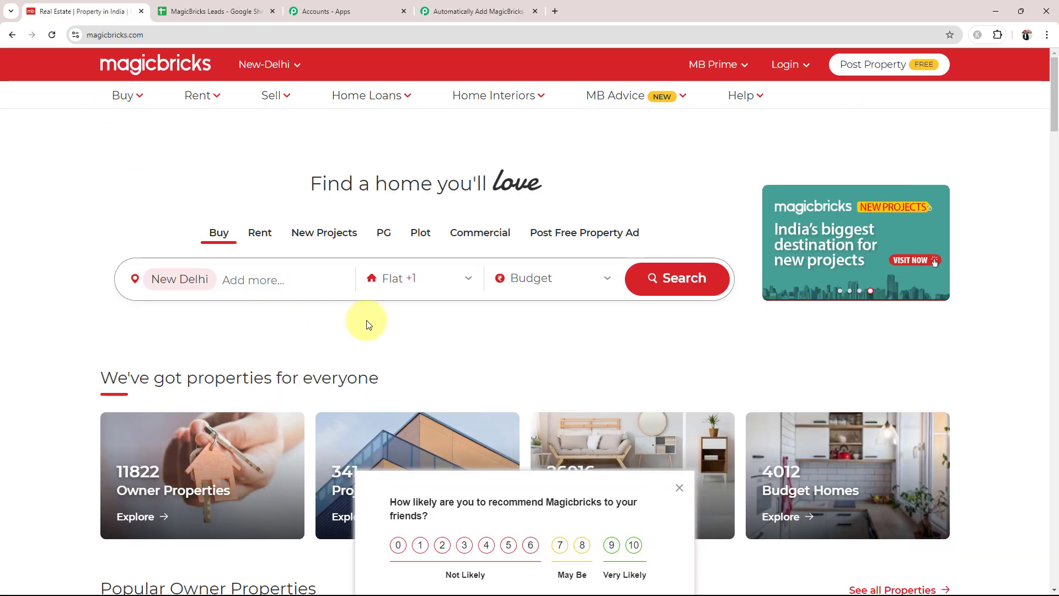
pyautogui.click(477, 11)
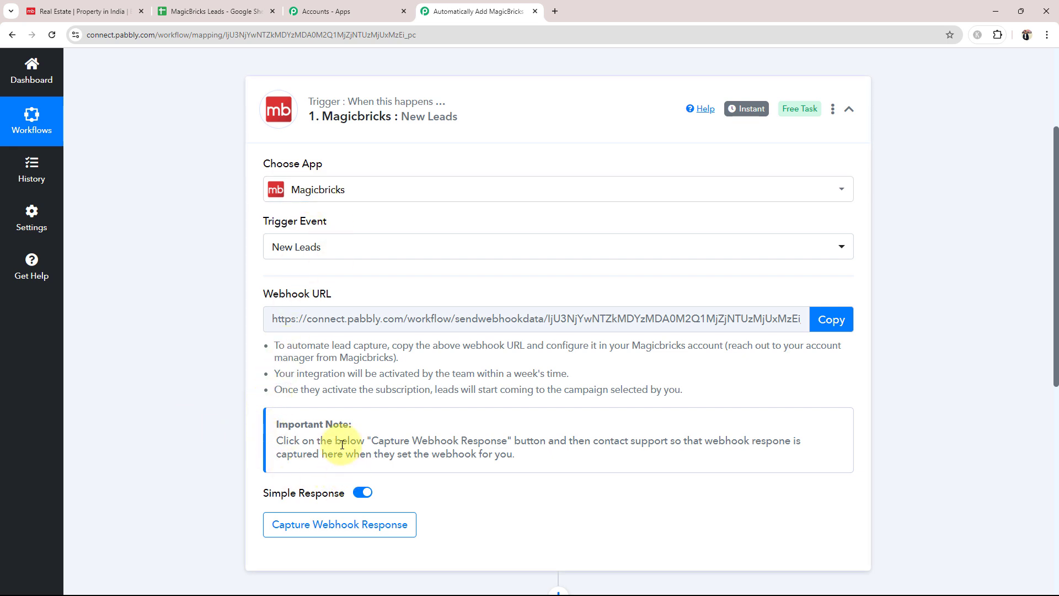
# Copy the Magicbricks trigger's webhook URL and start waiting for the webhook response
pyautogui.tripleClick(270, 300)
pyautogui.click(232, 332)
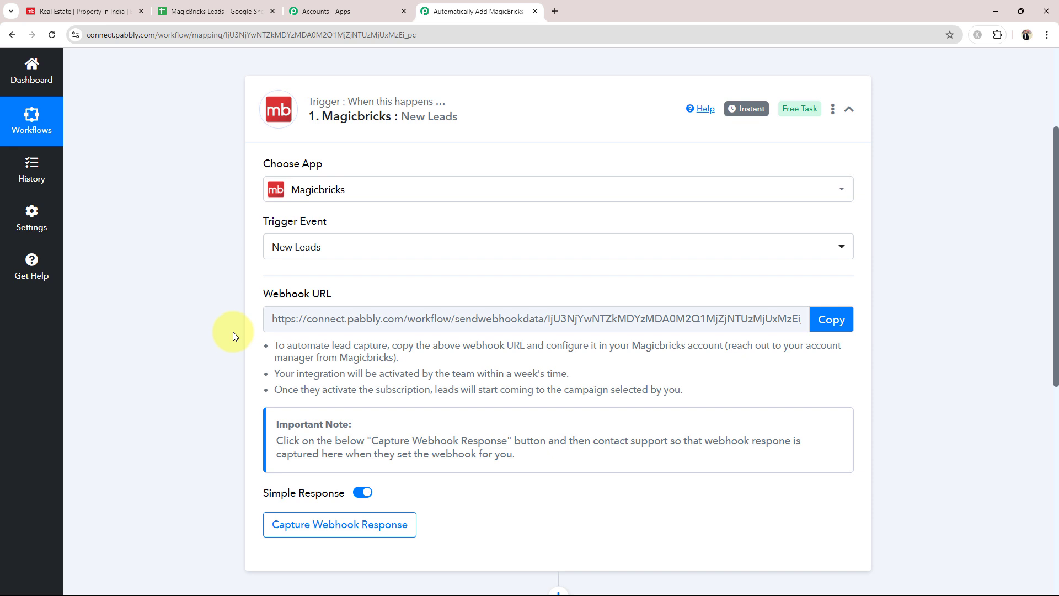
pyautogui.moveTo(273, 294); pyautogui.dragTo(323, 293)
pyautogui.click(226, 335)
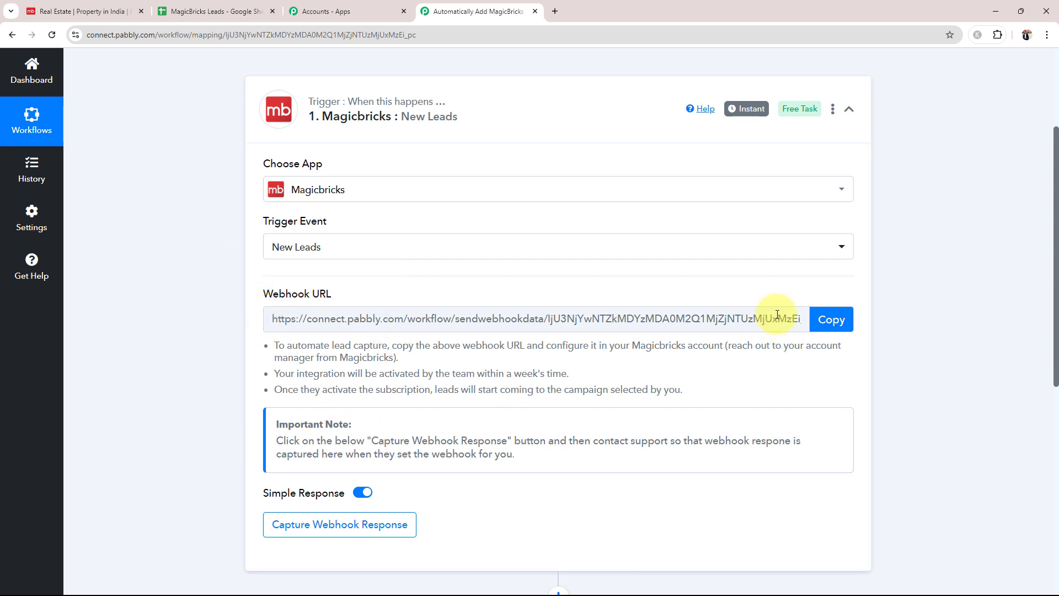
pyautogui.click(840, 319)
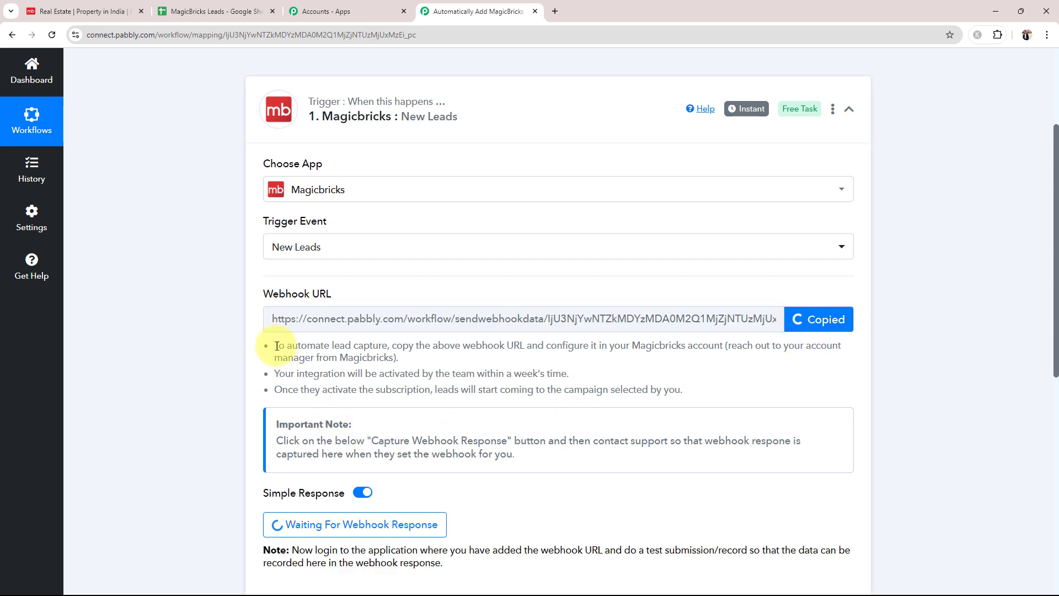
# Read the instructions for configuring the webhook URL in the Magicbricks account through the account manager
pyautogui.moveTo(274, 345); pyautogui.dragTo(691, 391)
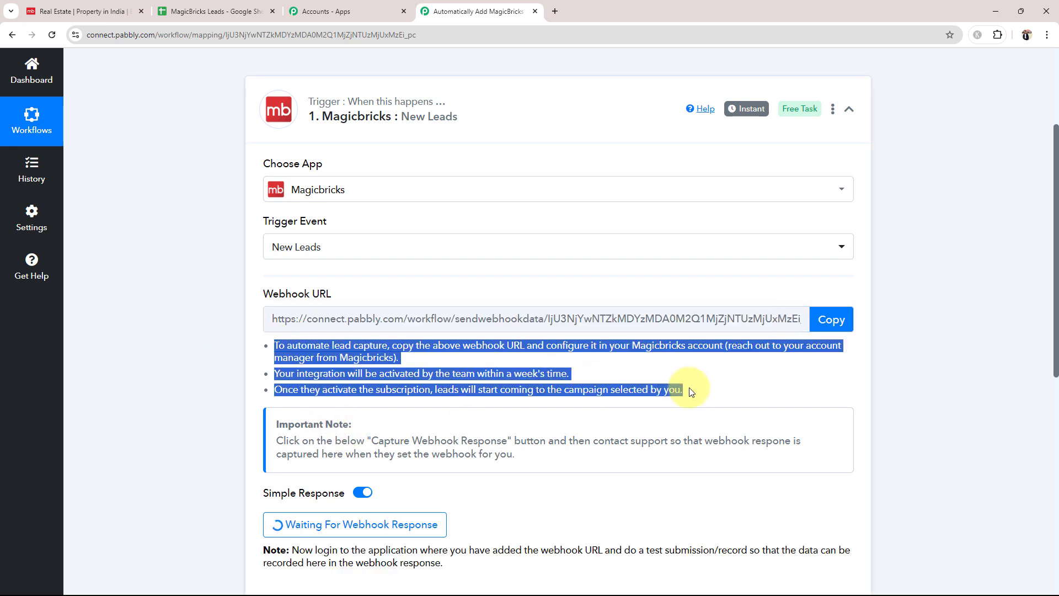
pyautogui.click(214, 382)
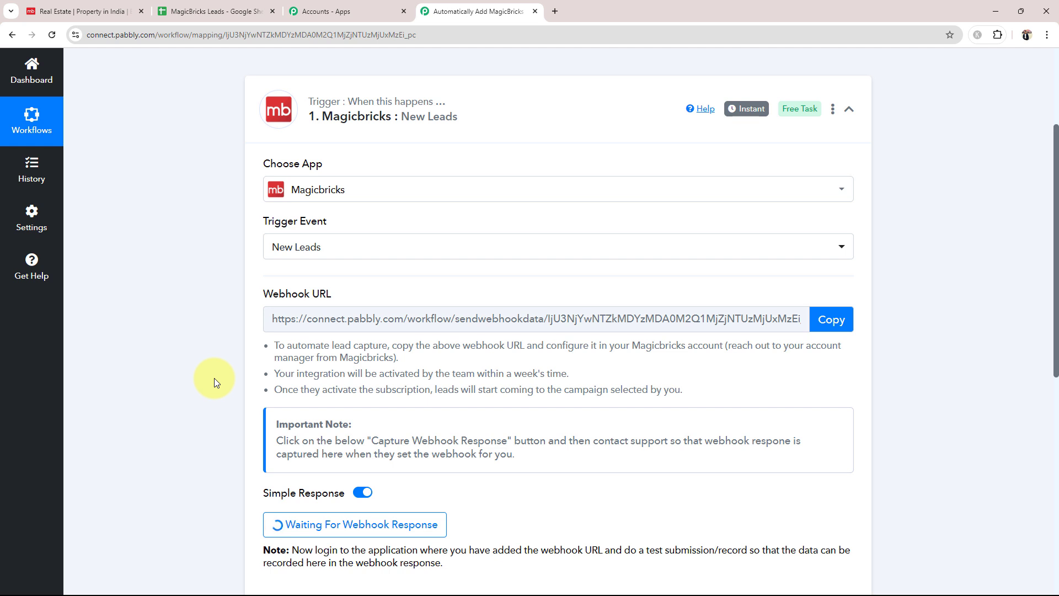
pyautogui.moveTo(264, 293); pyautogui.dragTo(345, 295)
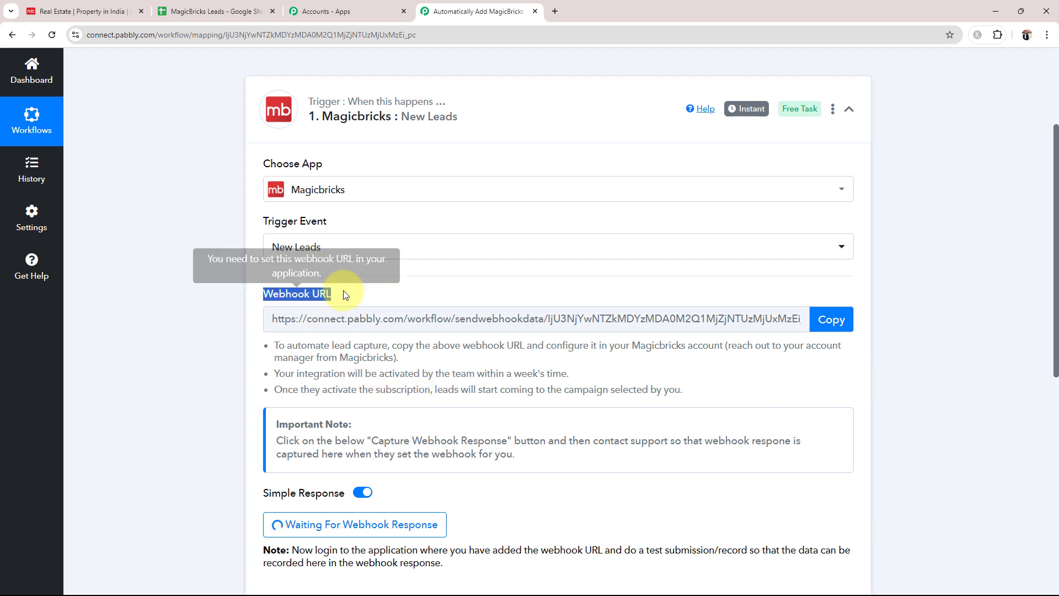
pyautogui.click(239, 342)
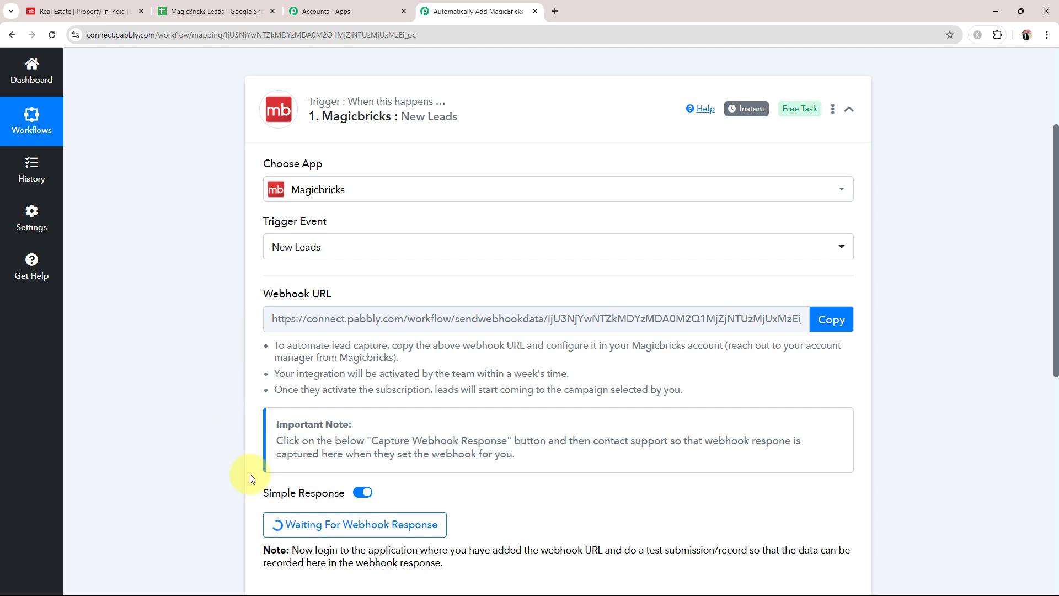
pyautogui.moveTo(256, 297); pyautogui.dragTo(332, 296)
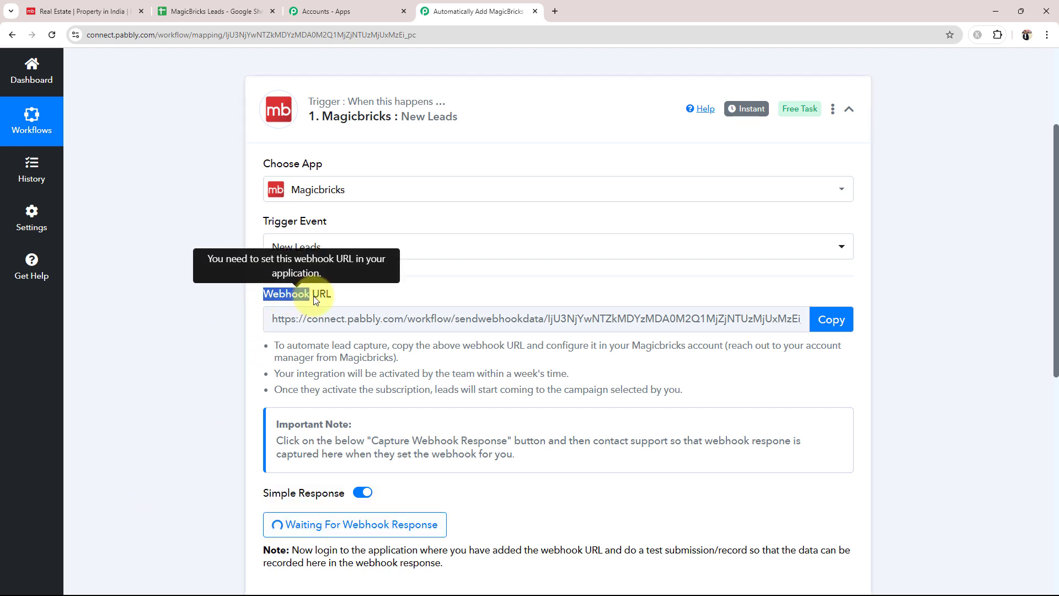
pyautogui.click(217, 325)
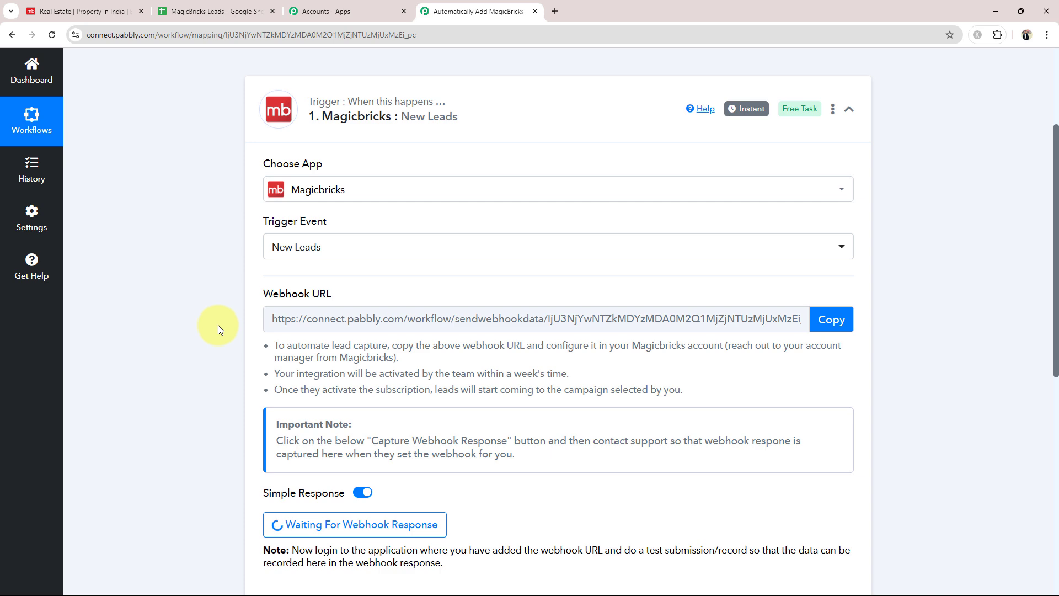
# Examine the lead's name, mobile number, email, location and area in the captured webhook response, and collapse the Magicbricks trigger
pyautogui.scroll(-2, 217, 326)
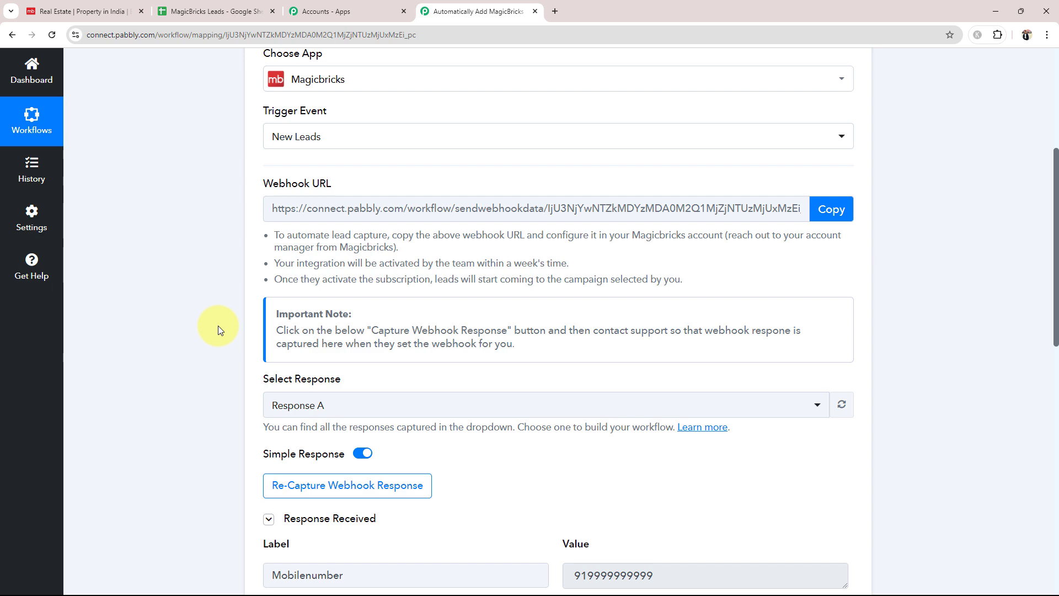
pyautogui.scroll(-6, 221, 329)
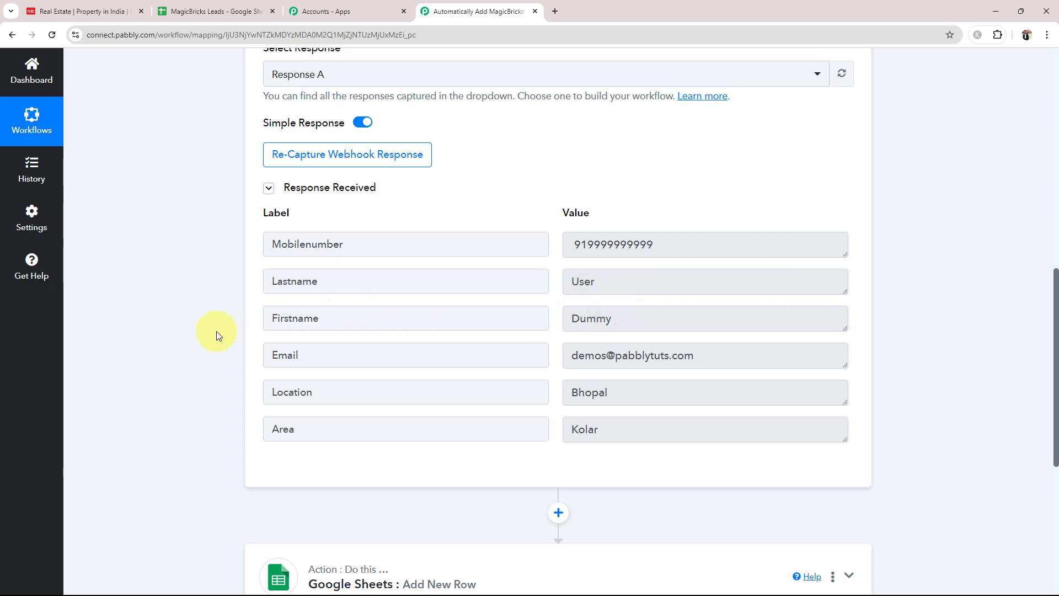
pyautogui.scroll(7, 216, 331)
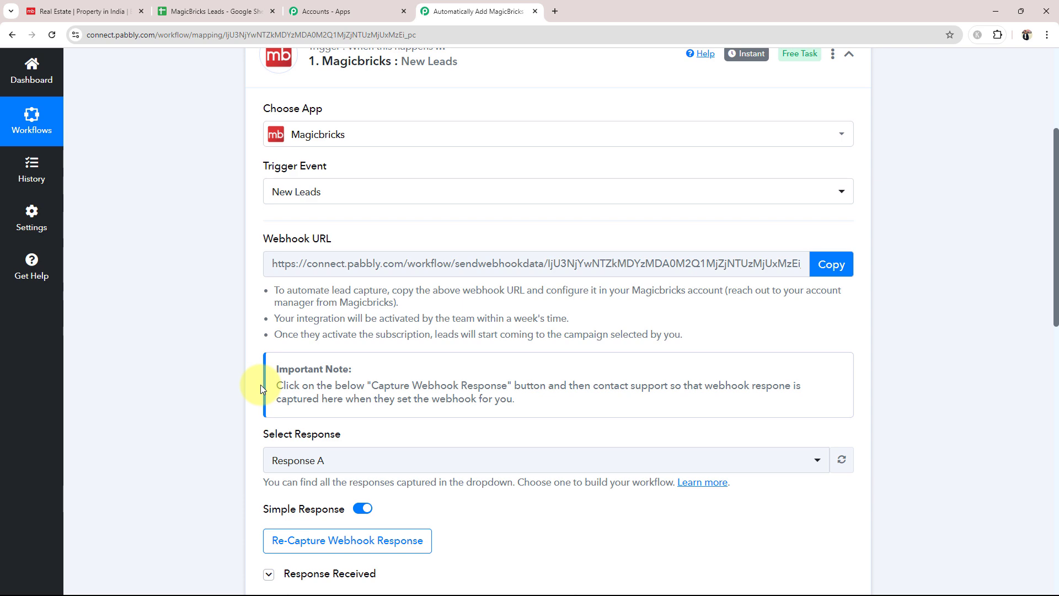
pyautogui.scroll(-7, 241, 392)
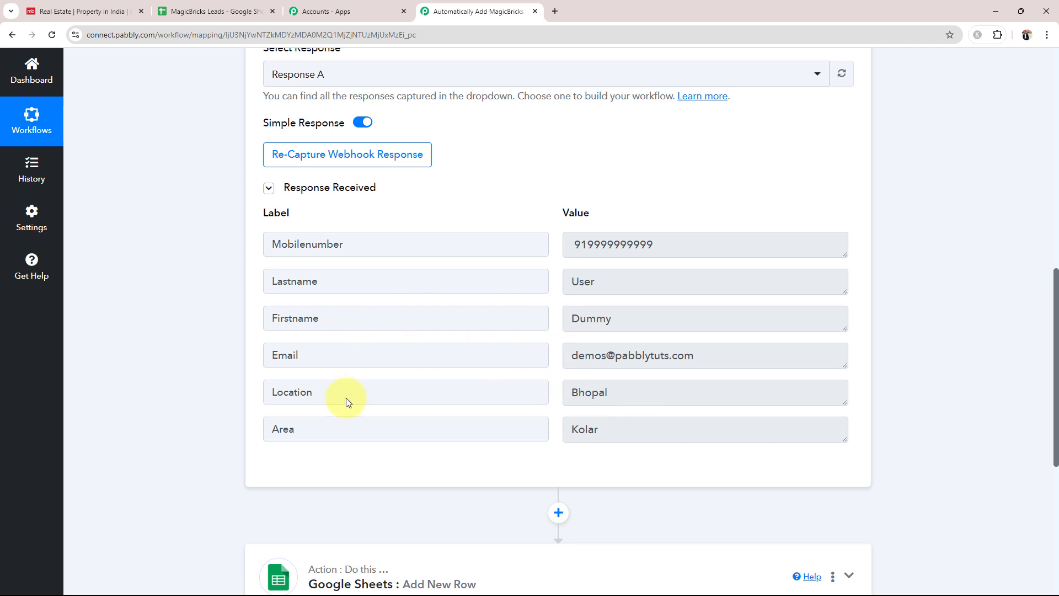
pyautogui.moveTo(617, 319); pyautogui.dragTo(539, 326)
pyautogui.click(598, 275)
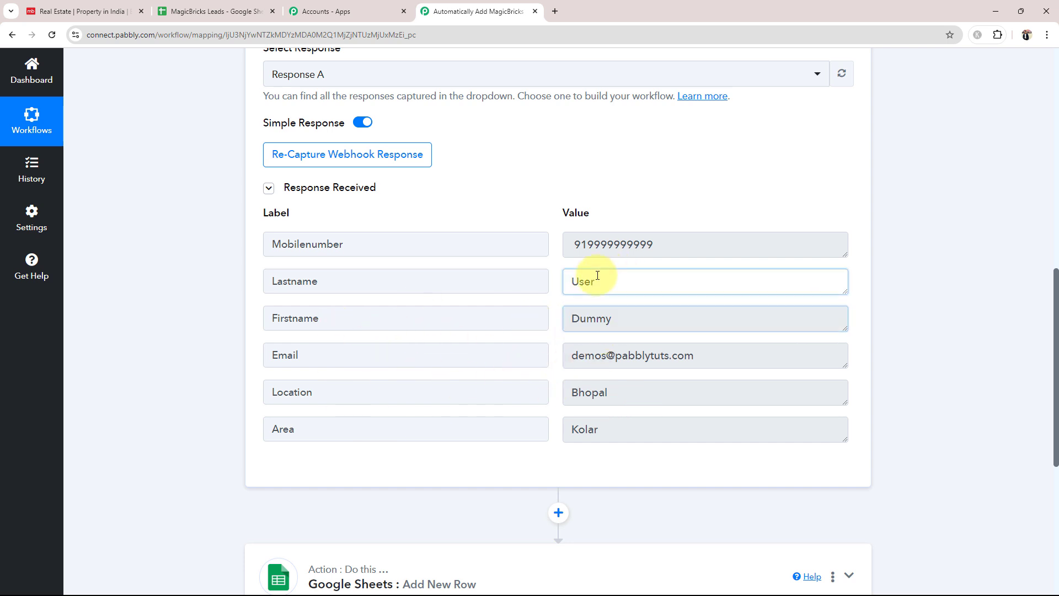
pyautogui.moveTo(597, 275); pyautogui.dragTo(549, 283)
pyautogui.moveTo(665, 244); pyautogui.dragTo(570, 247)
pyautogui.moveTo(700, 355); pyautogui.dragTo(566, 354)
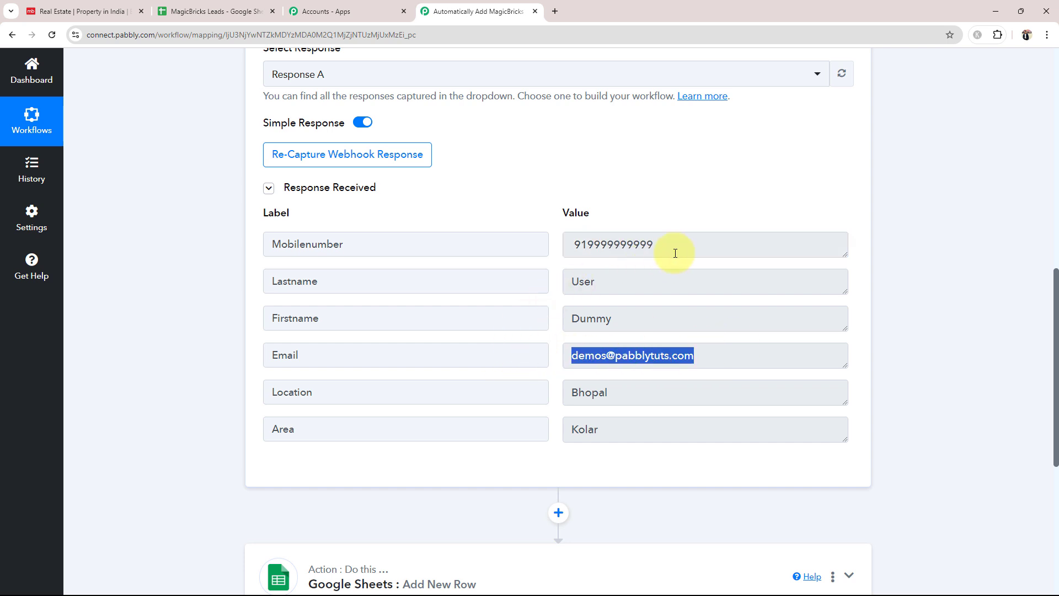
pyautogui.moveTo(674, 251); pyautogui.dragTo(565, 281)
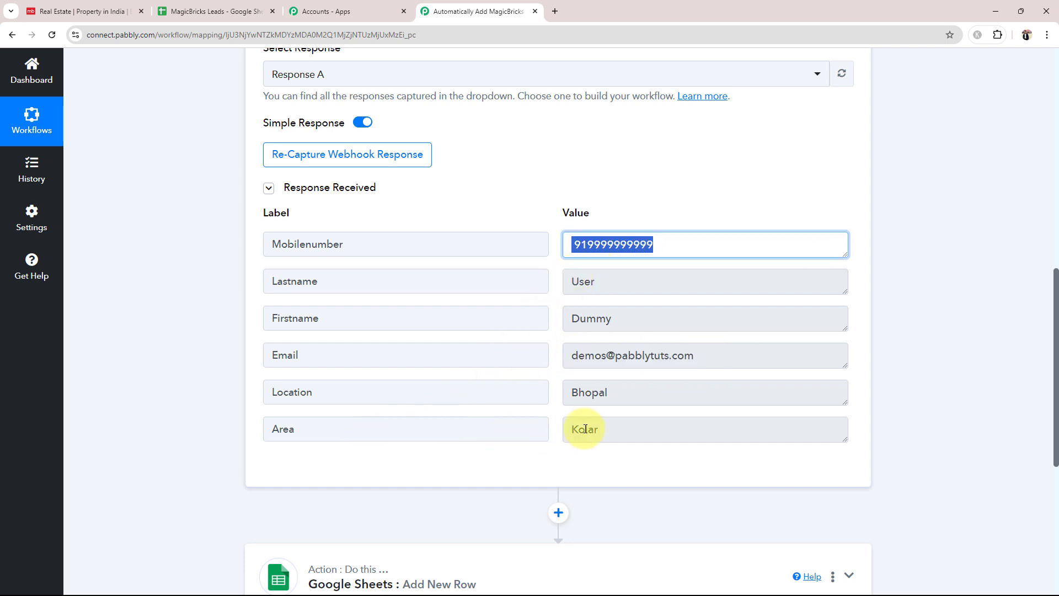
pyautogui.moveTo(607, 429); pyautogui.dragTo(571, 439)
pyautogui.click(192, 399)
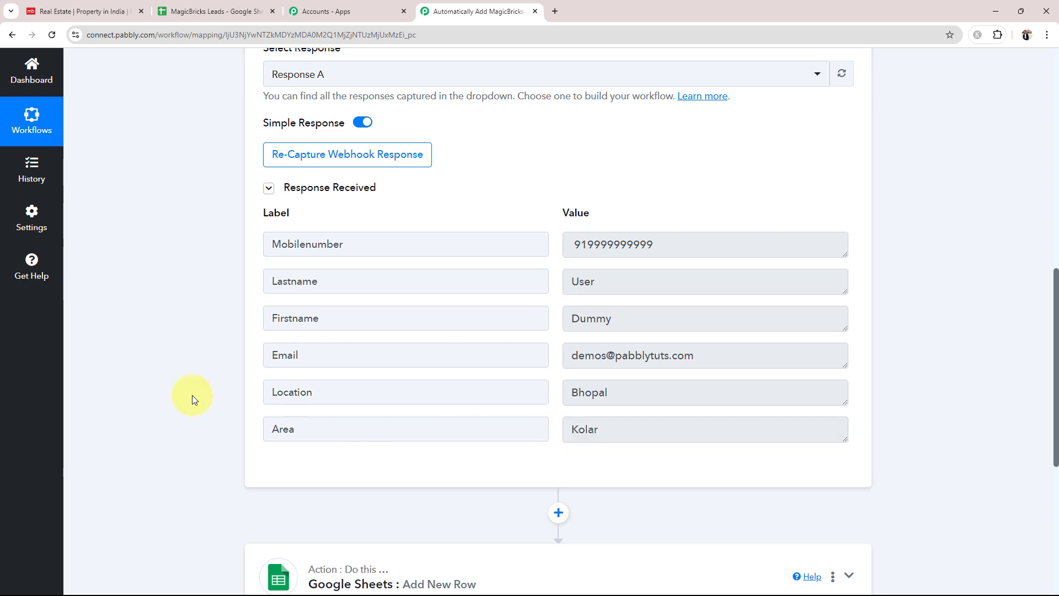
pyautogui.scroll(10, 192, 395)
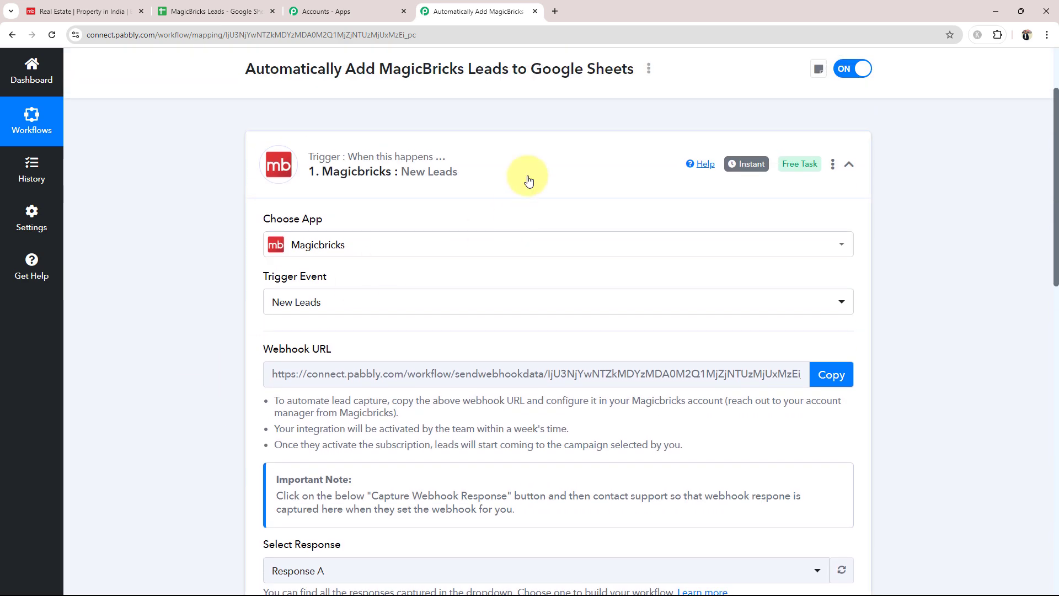
pyautogui.click(524, 177)
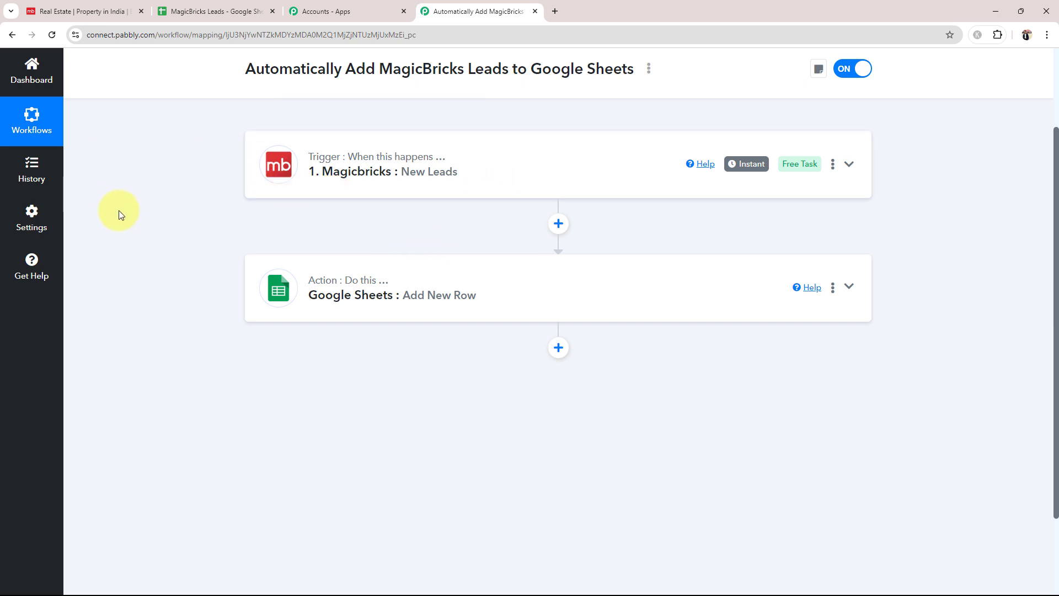
# Expand the Google Sheets action and connect it with the existing connection Google Sheets #162
pyautogui.click(307, 281)
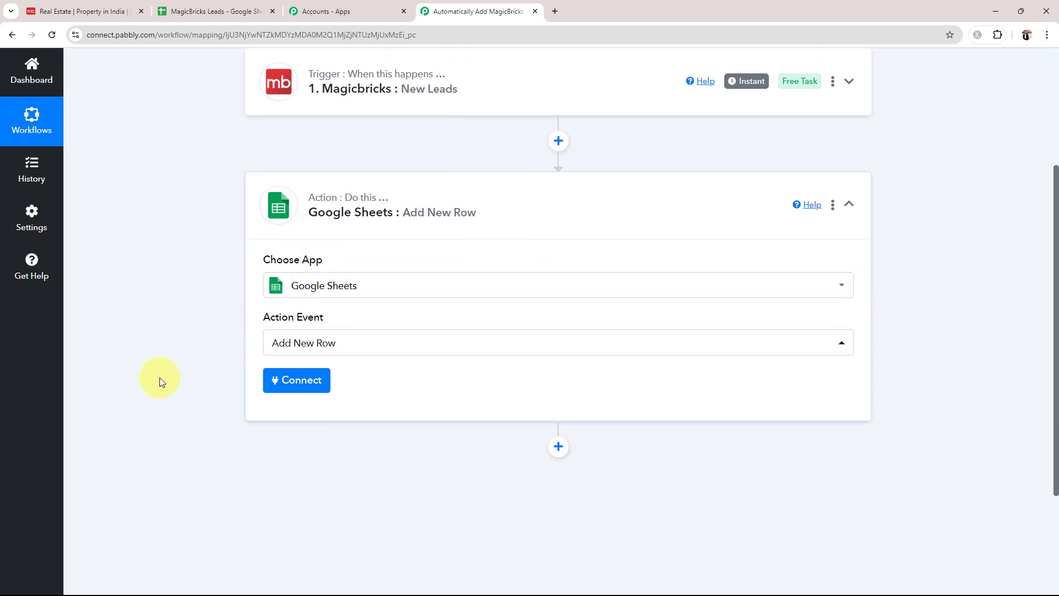
pyautogui.click(307, 393)
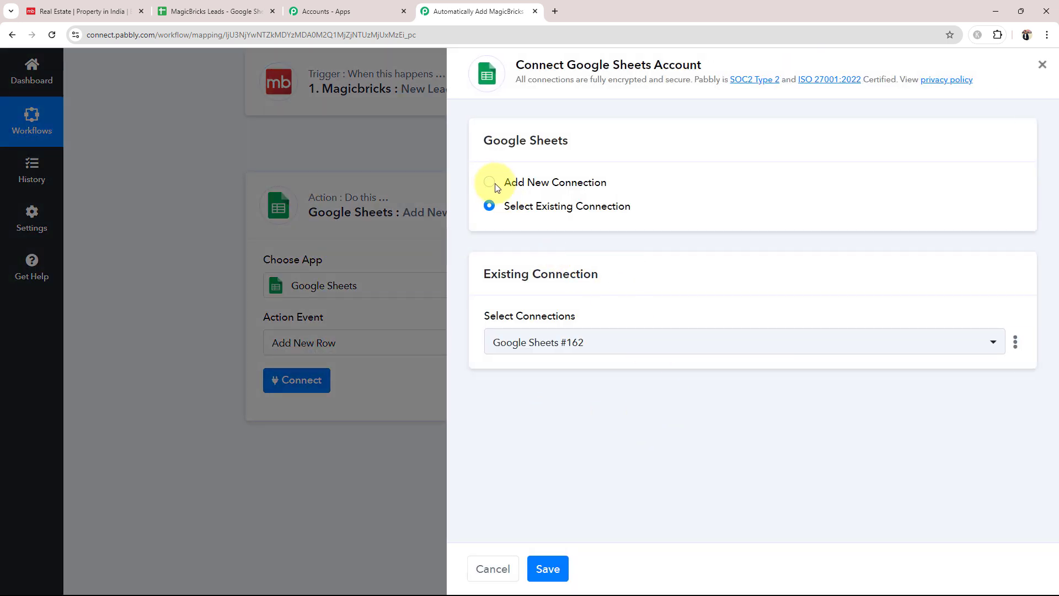
pyautogui.click(490, 183)
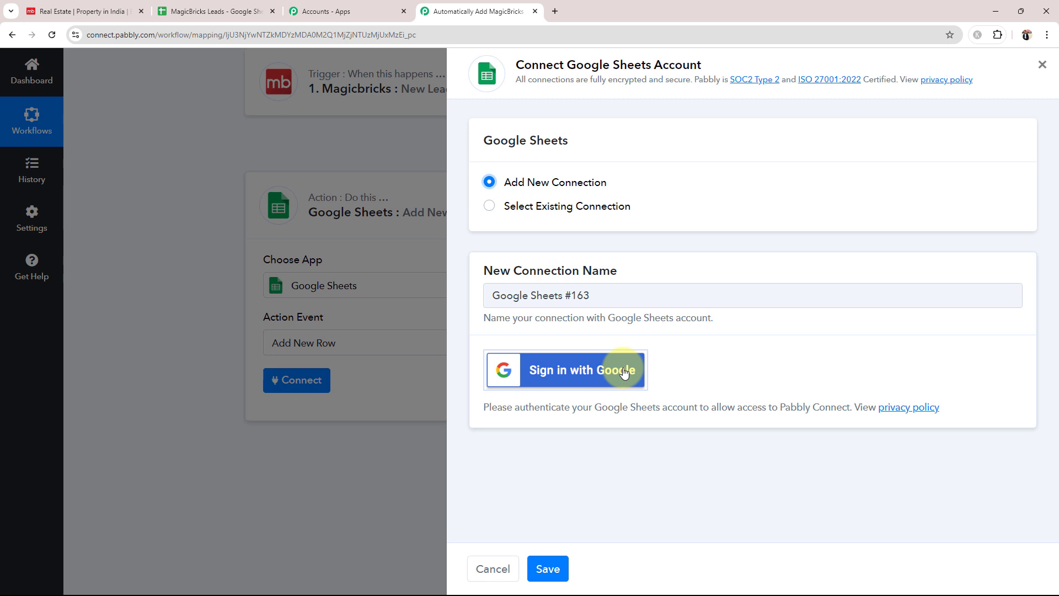
pyautogui.click(490, 207)
pyautogui.click(538, 563)
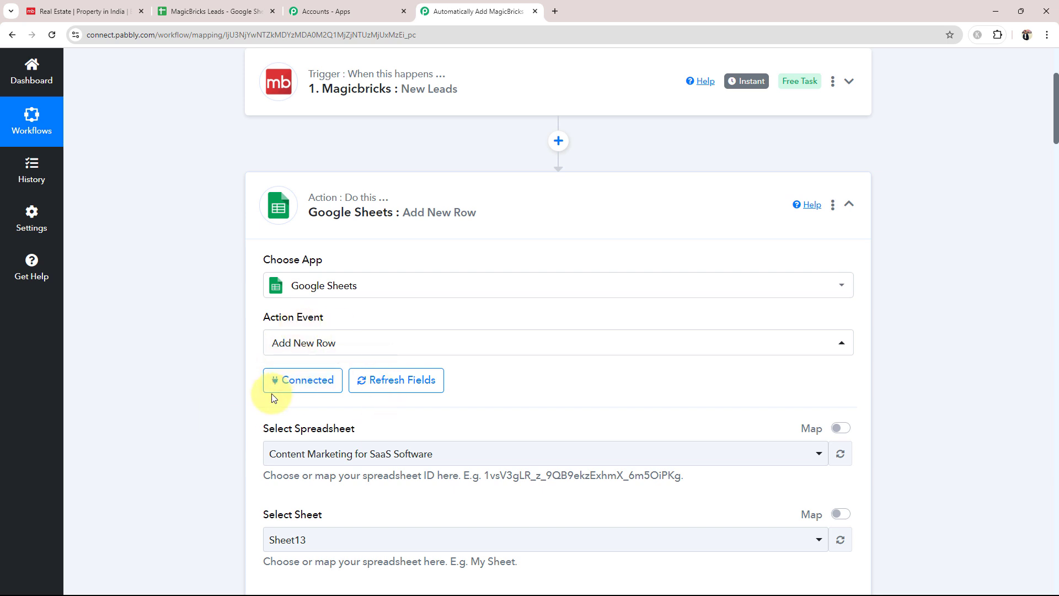
# Choose MagicBricks Leads as the spreadsheet for the Add New Row action
pyautogui.scroll(-2, 192, 443)
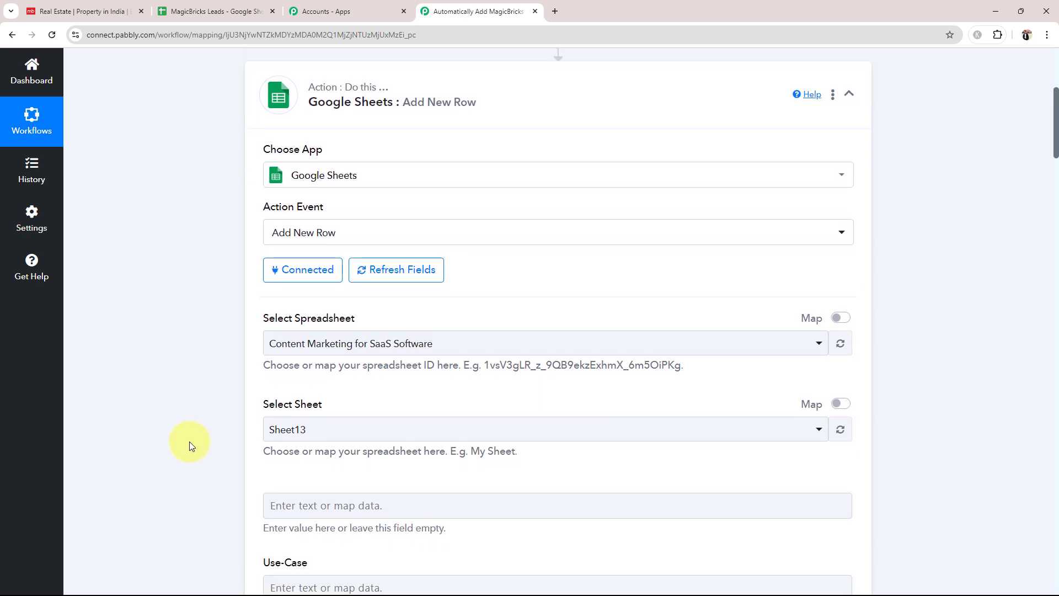
pyautogui.click(303, 345)
pyautogui.scroll(-2, 322, 279)
pyautogui.scroll(3, 321, 267)
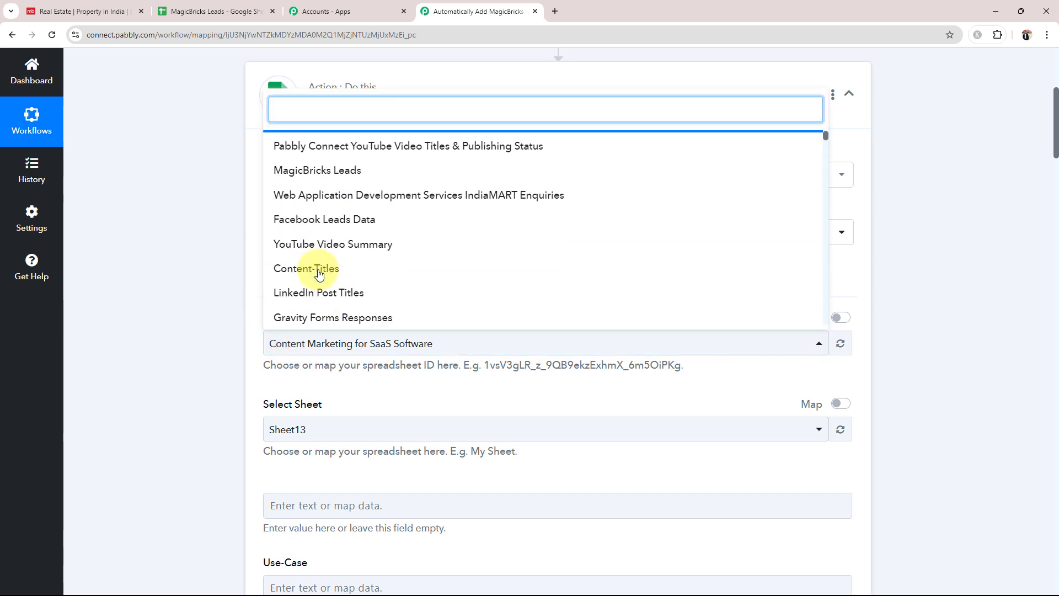
pyautogui.click(207, 266)
pyautogui.click(296, 346)
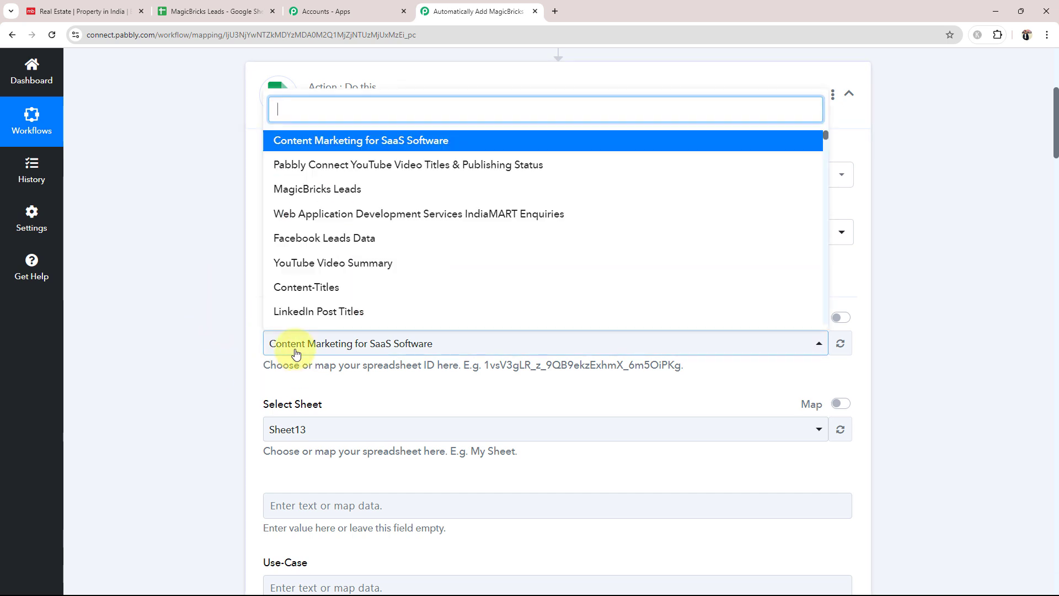
pyautogui.click(315, 189)
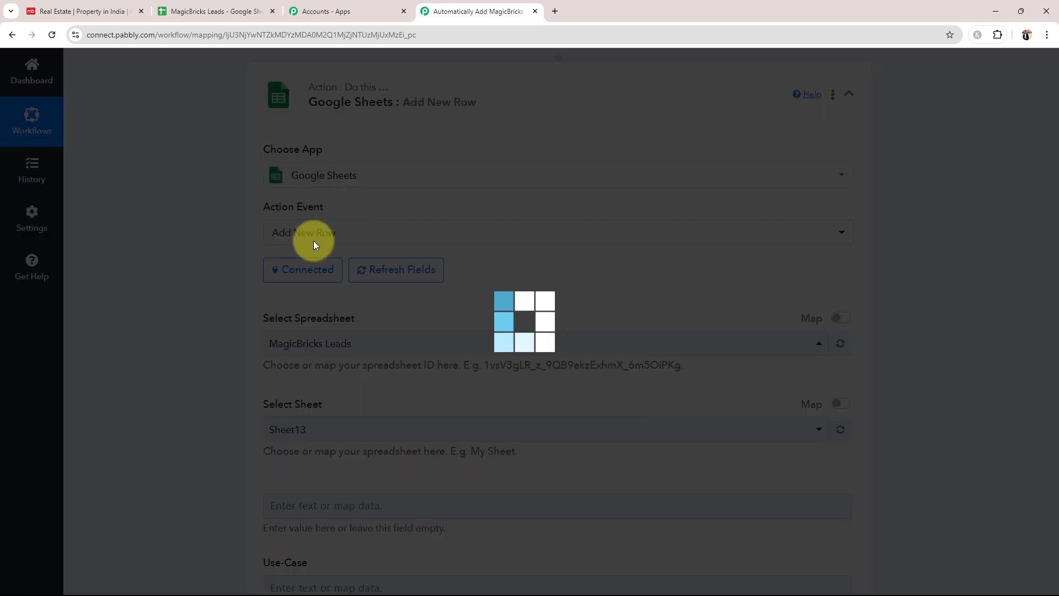
# Check the column headers in the MagicBricks Leads spreadsheet and return to the workflow
pyautogui.click(211, 11)
pyautogui.click(180, 271)
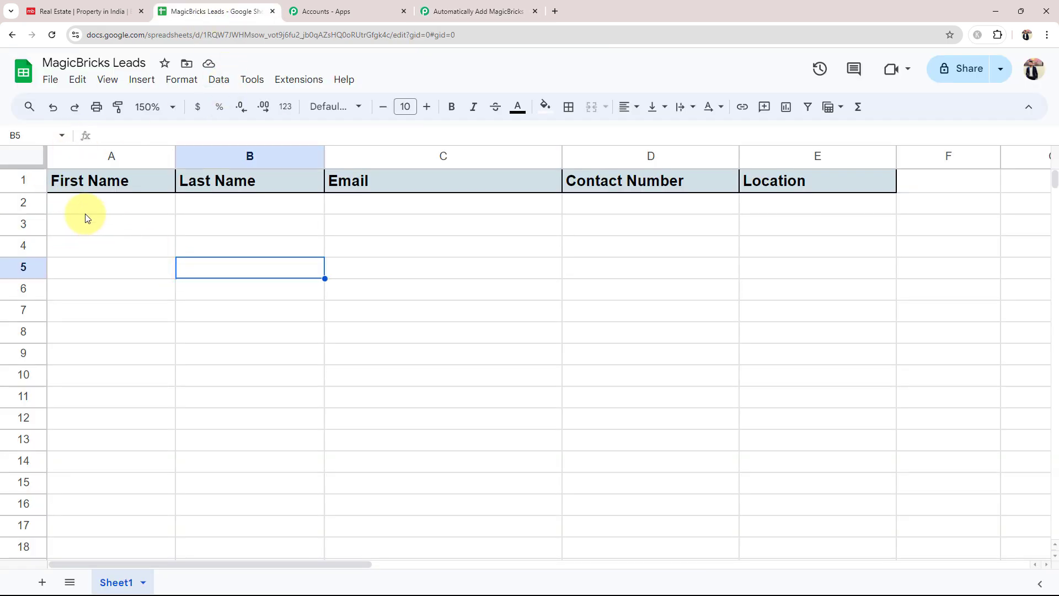
pyautogui.click(171, 207)
pyautogui.click(212, 210)
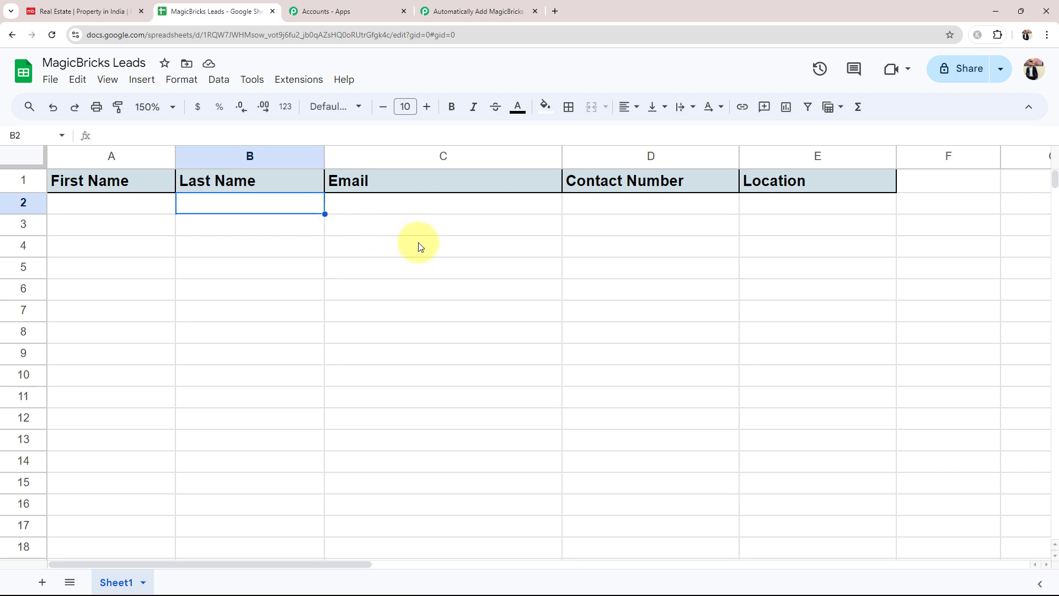
pyautogui.click(464, 11)
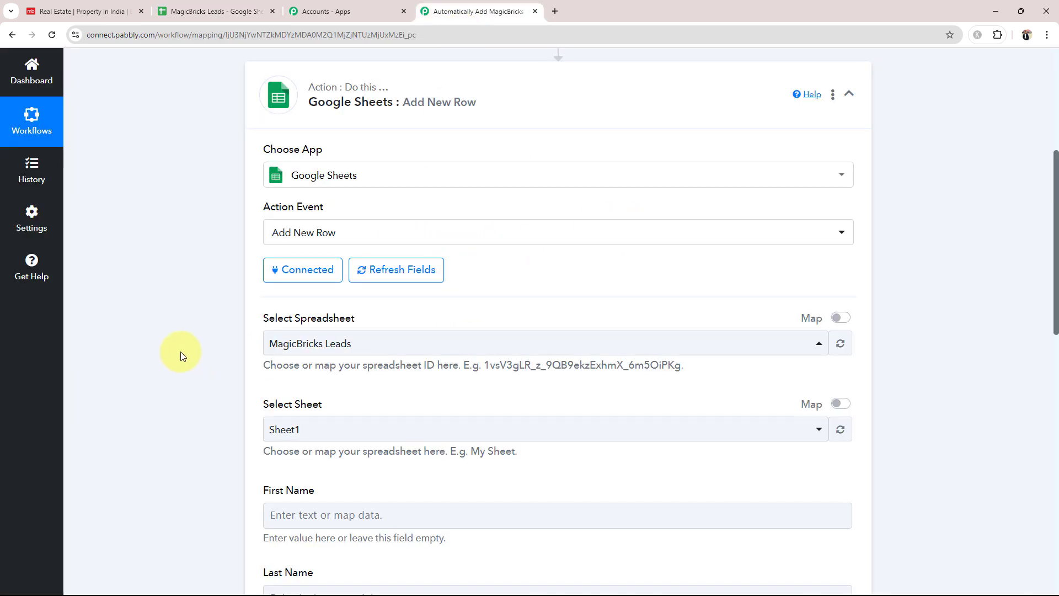
# Compare the action's selected sheet and column fields with the sheet name and headers in the MagicBricks Leads spreadsheet
pyautogui.scroll(-4, 110, 424)
pyautogui.scroll(-1, 118, 420)
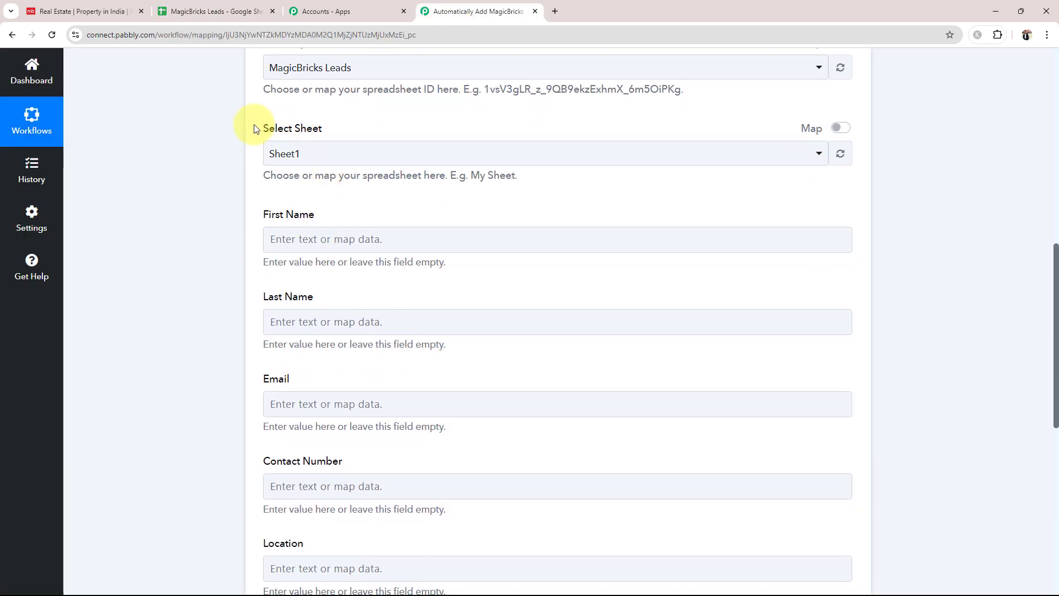
pyautogui.moveTo(256, 125); pyautogui.dragTo(338, 125)
pyautogui.click(254, 172)
pyautogui.click(210, 11)
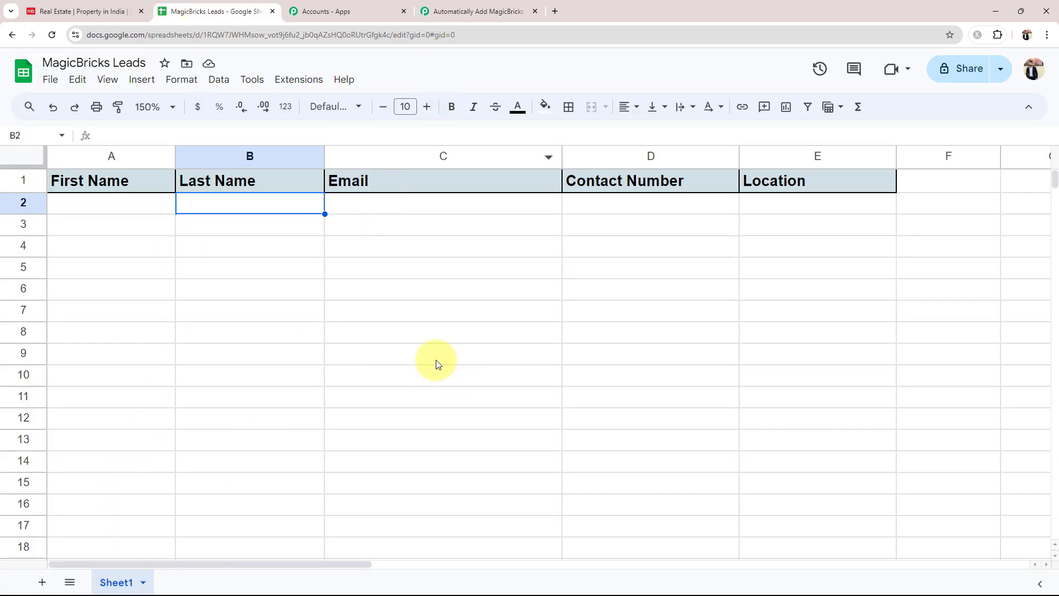
pyautogui.click(403, 332)
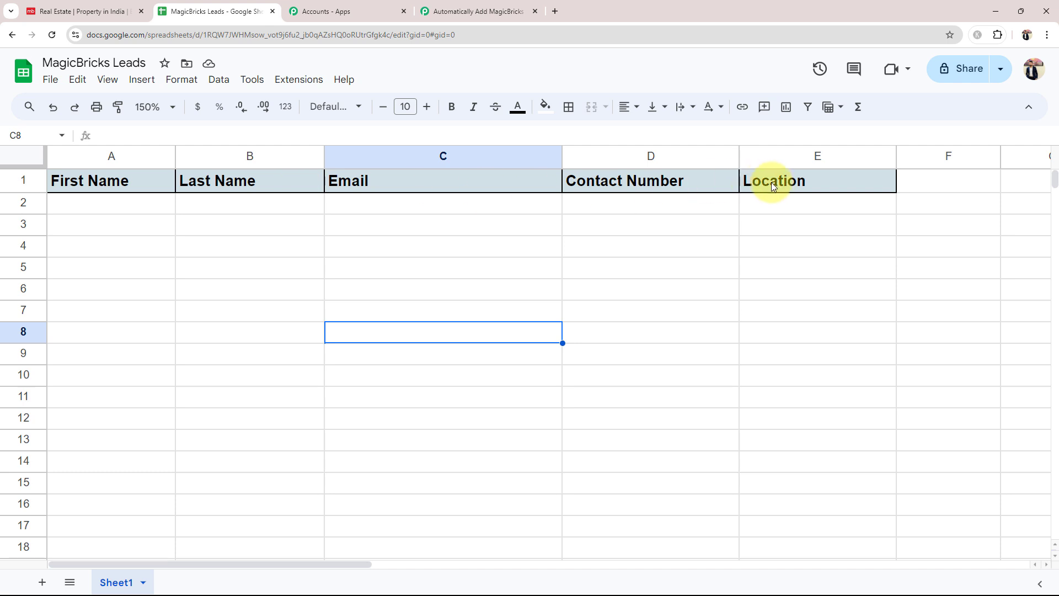
pyautogui.click(442, 11)
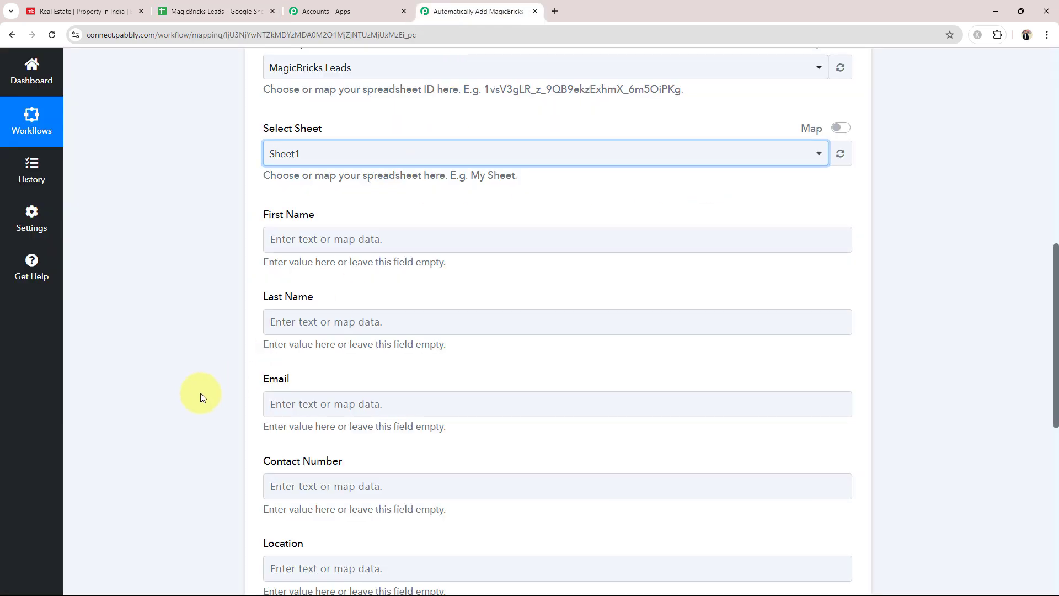
pyautogui.scroll(-2, 200, 393)
pyautogui.click(248, 463)
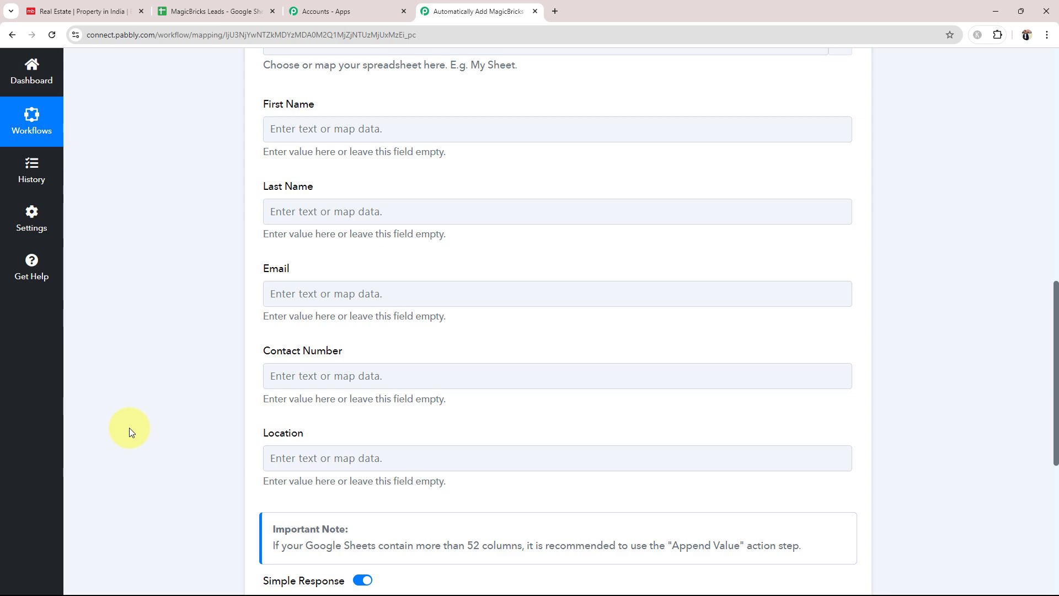
# Map the First Name column of the Google Sheets action to Firstname from the Magicbricks New Leads trigger
pyautogui.scroll(10, 129, 428)
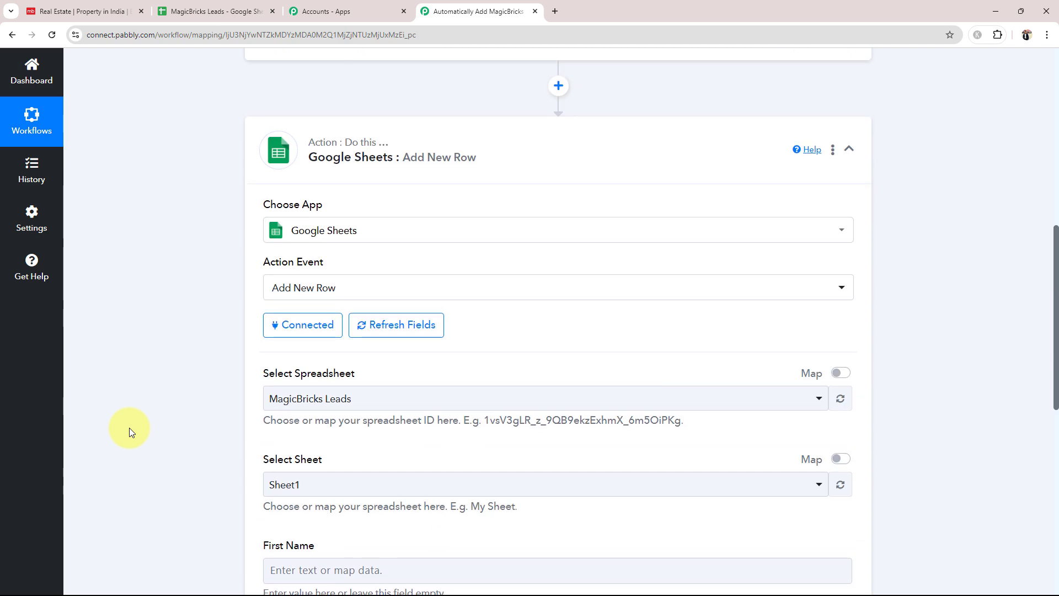
pyautogui.scroll(-10, 187, 388)
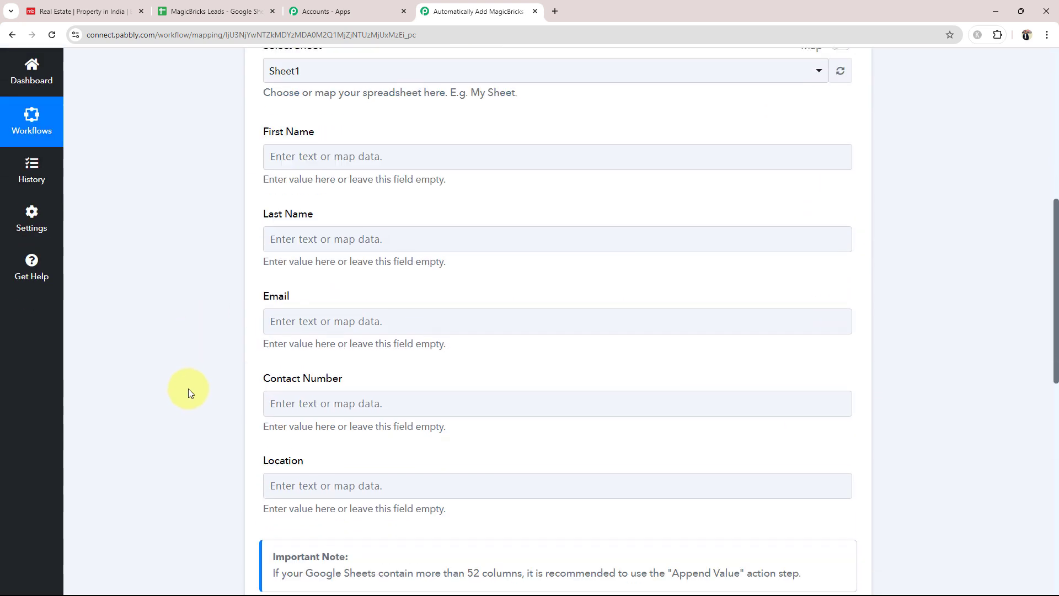
pyautogui.scroll(1, 255, 229)
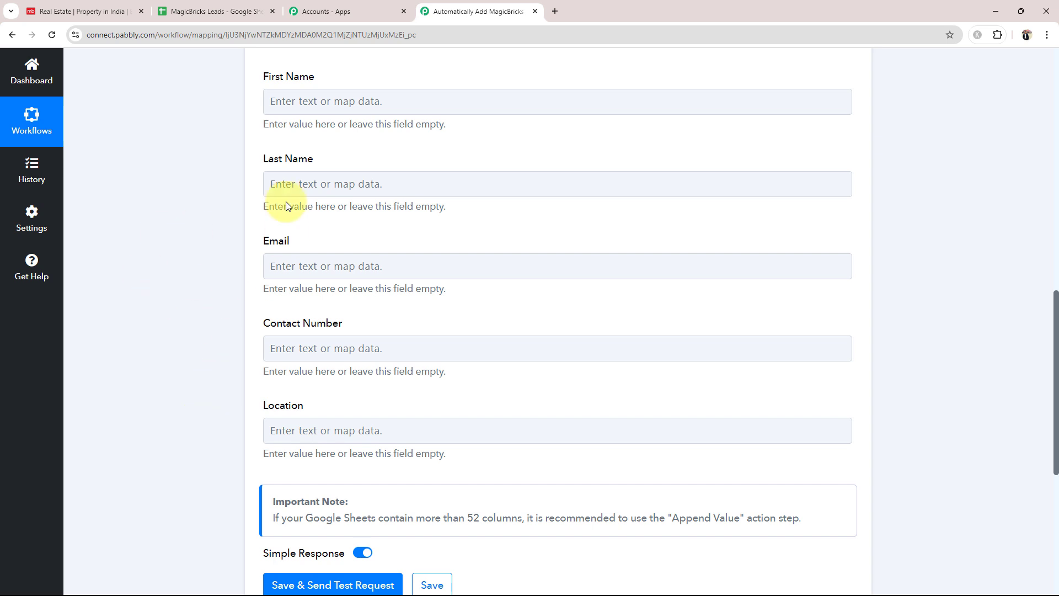
pyautogui.click(292, 106)
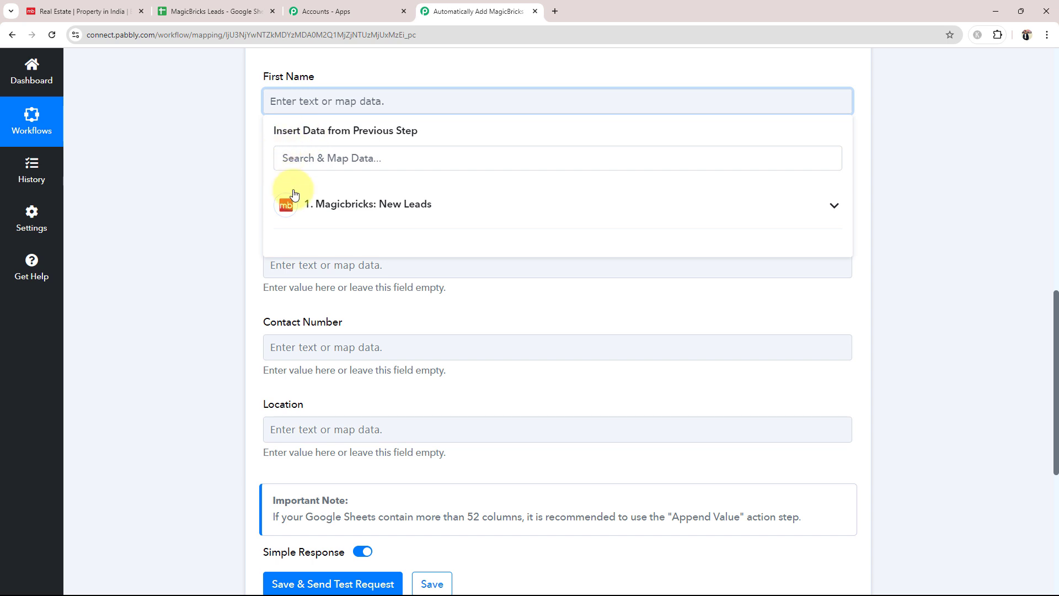
pyautogui.click(825, 214)
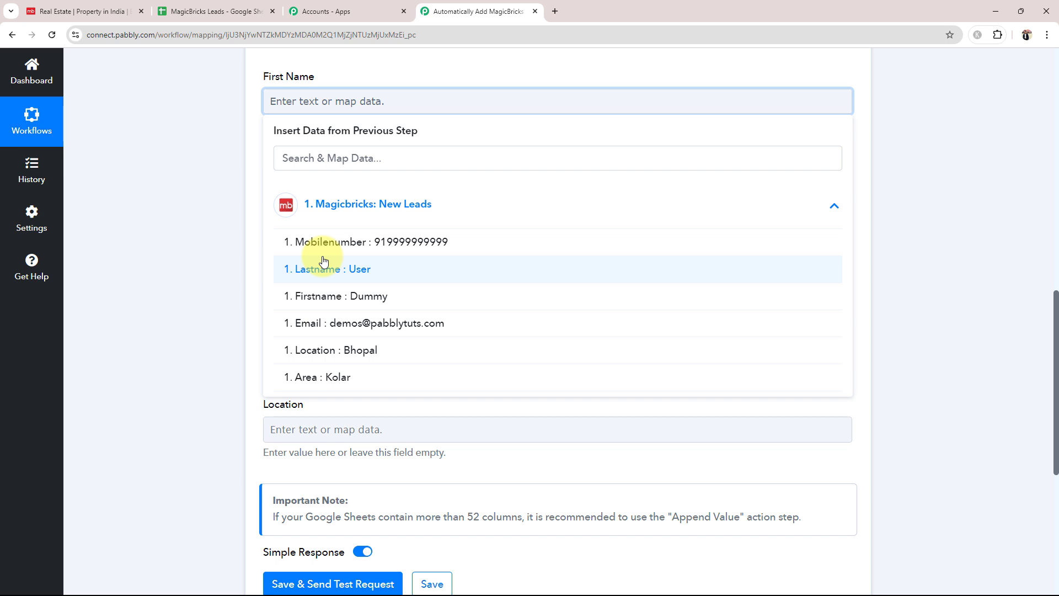
pyautogui.click(298, 295)
pyautogui.click(220, 183)
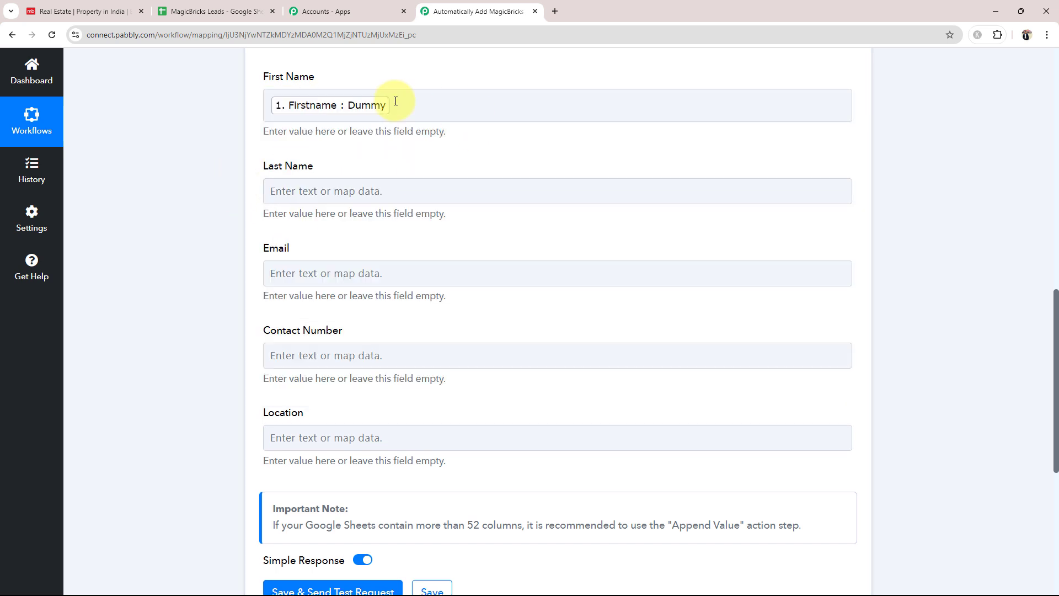
# Map the Last Name column to Lastname from the Magicbricks lead data
pyautogui.click(308, 189)
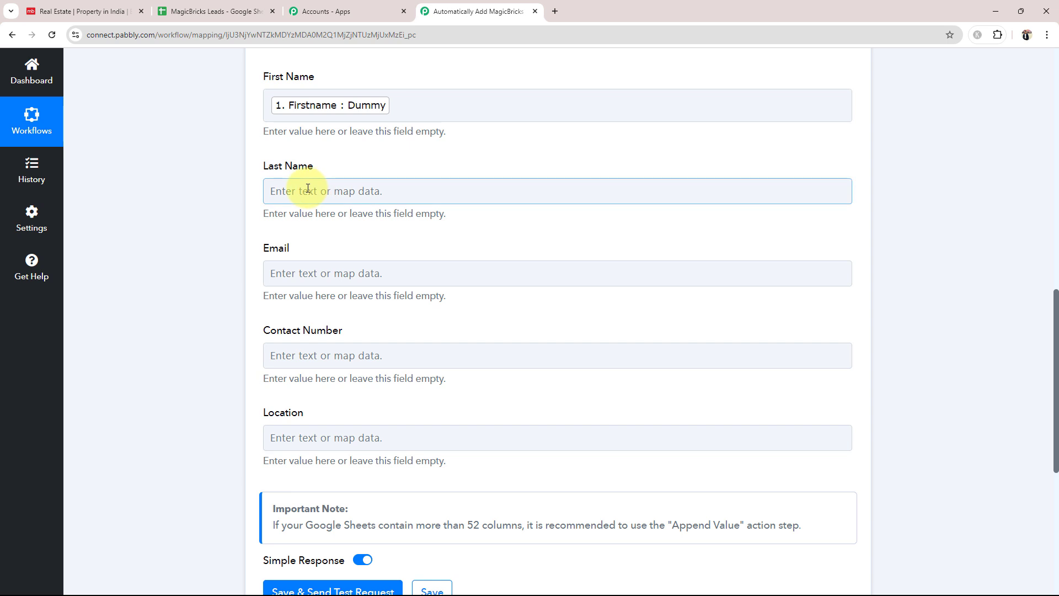
pyautogui.click(303, 293)
pyautogui.click(281, 359)
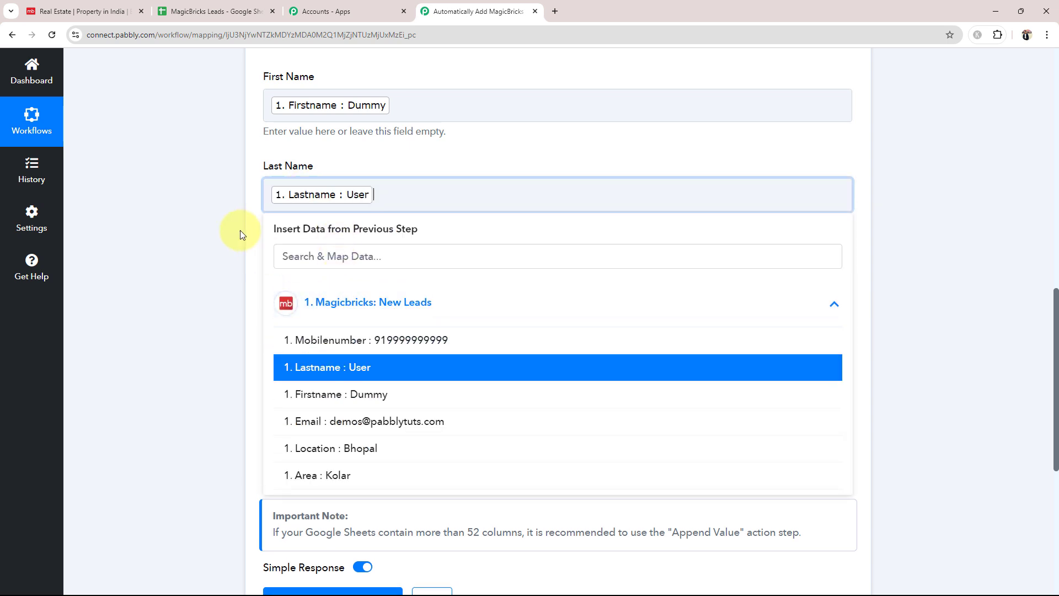
pyautogui.click(240, 235)
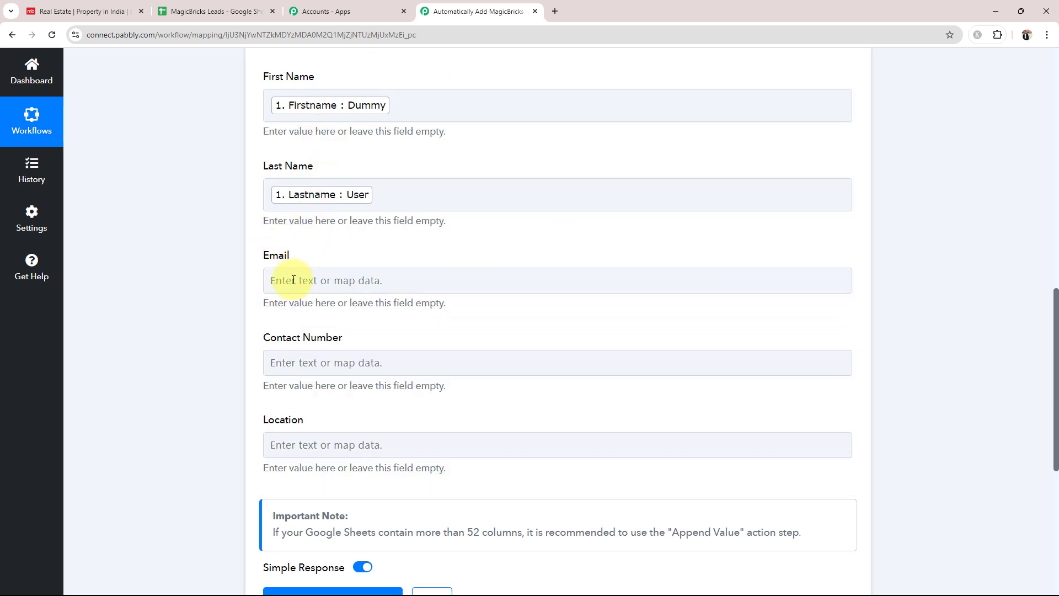
# Map the Email column to the lead's Email and the Contact Number column to Mobilenumber
pyautogui.click(274, 280)
pyautogui.write('em')
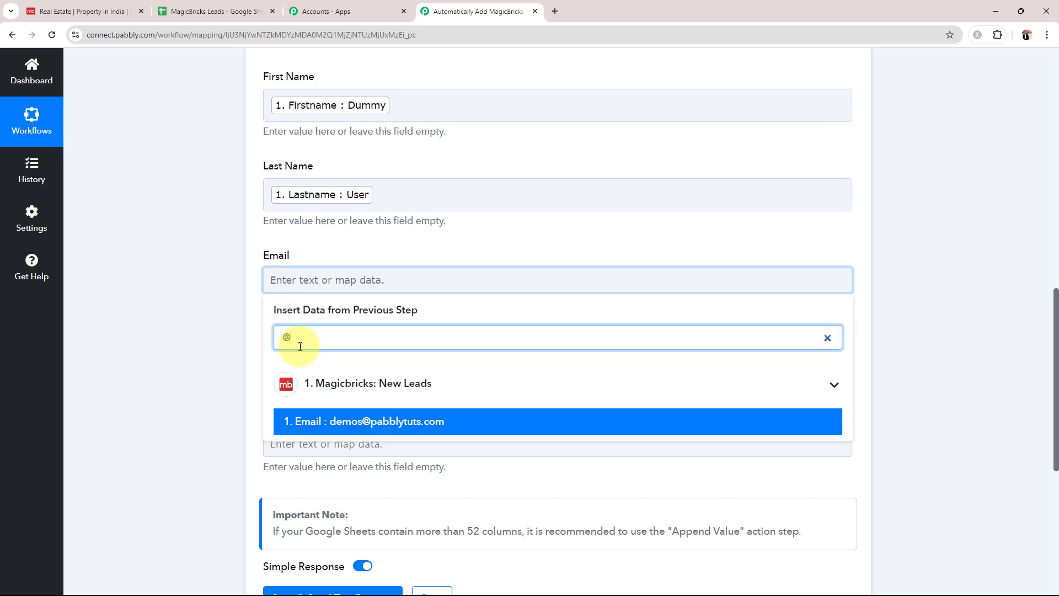
pyautogui.click(366, 421)
pyautogui.click(218, 331)
pyautogui.click(268, 368)
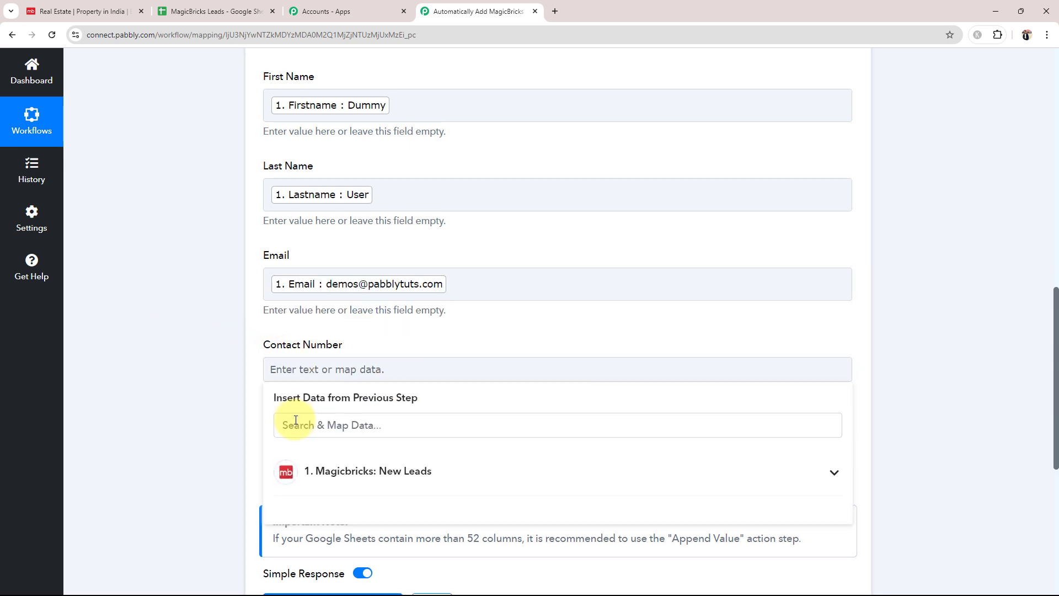
pyautogui.click(389, 472)
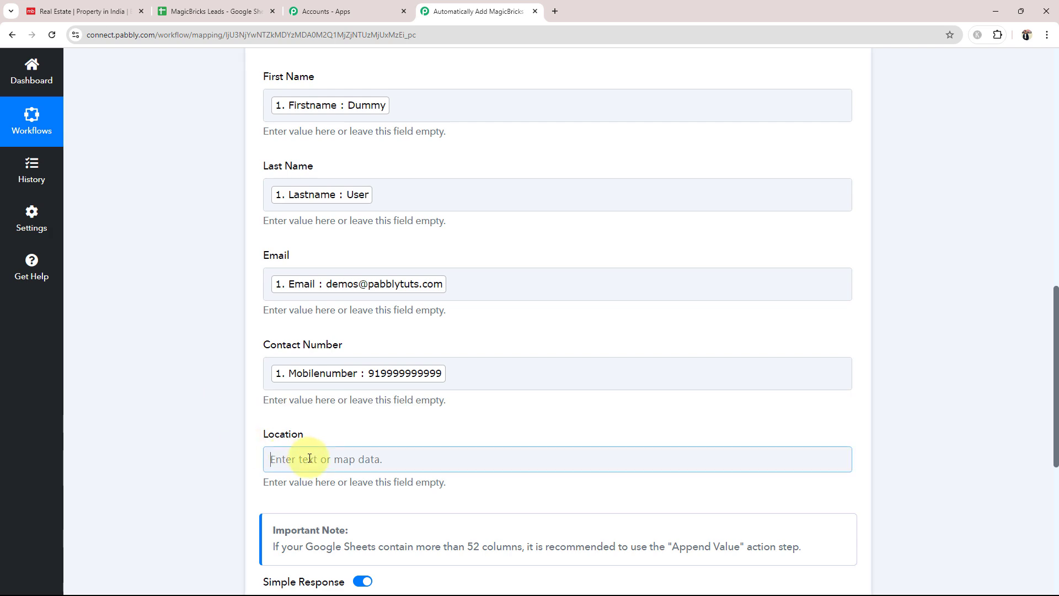
# Map the Location column to Area from the Magicbricks lead data
pyautogui.click(308, 458)
pyautogui.click(345, 560)
pyautogui.scroll(-3, 214, 519)
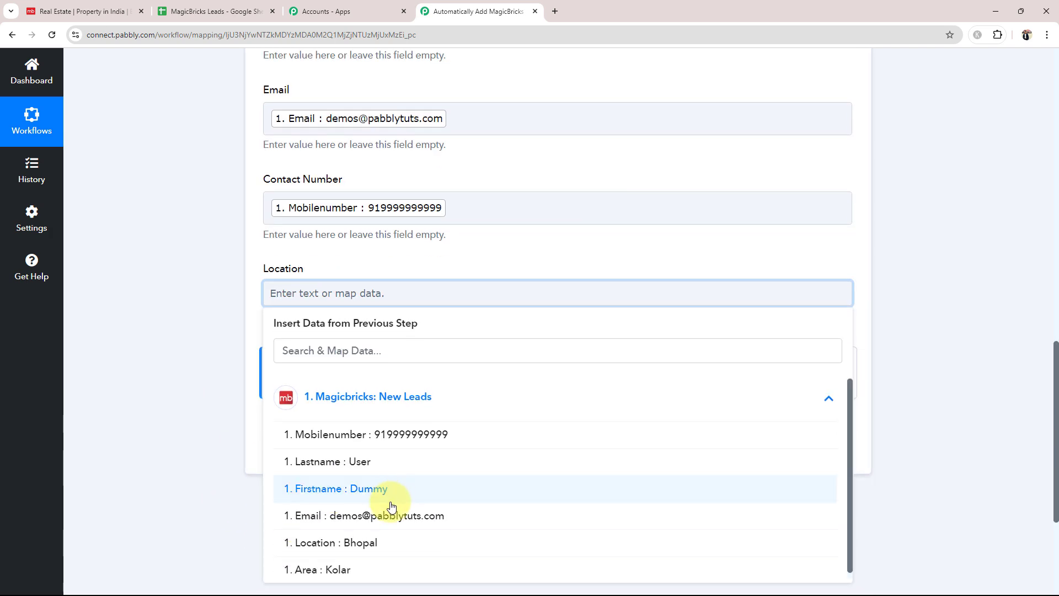
pyautogui.click(343, 567)
pyautogui.click(189, 367)
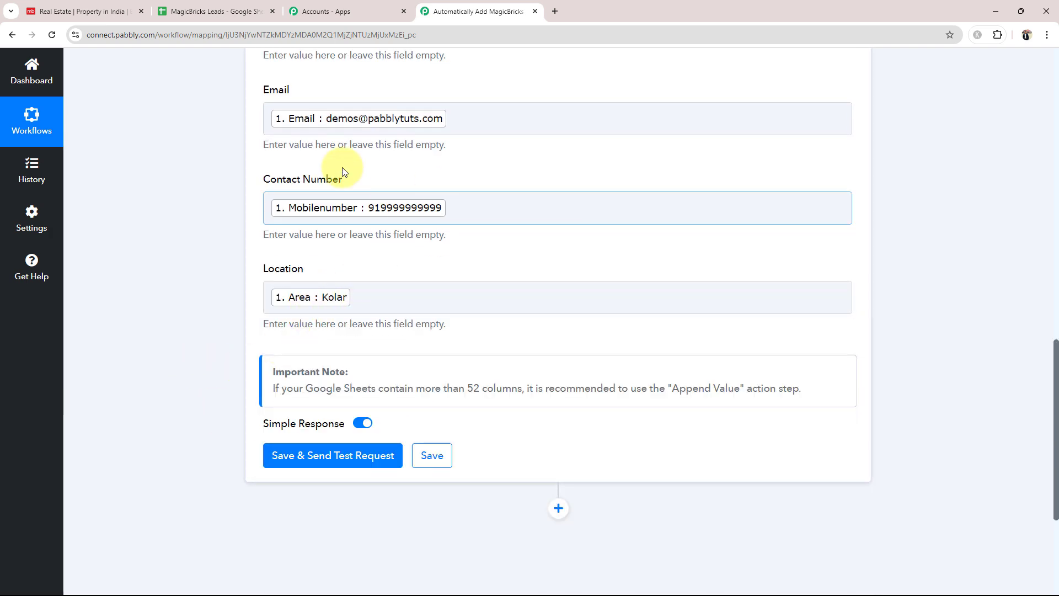
# Check the rows below the headers in the MagicBricks Leads spreadsheet and return to the workflow
pyautogui.scroll(3, 177, 165)
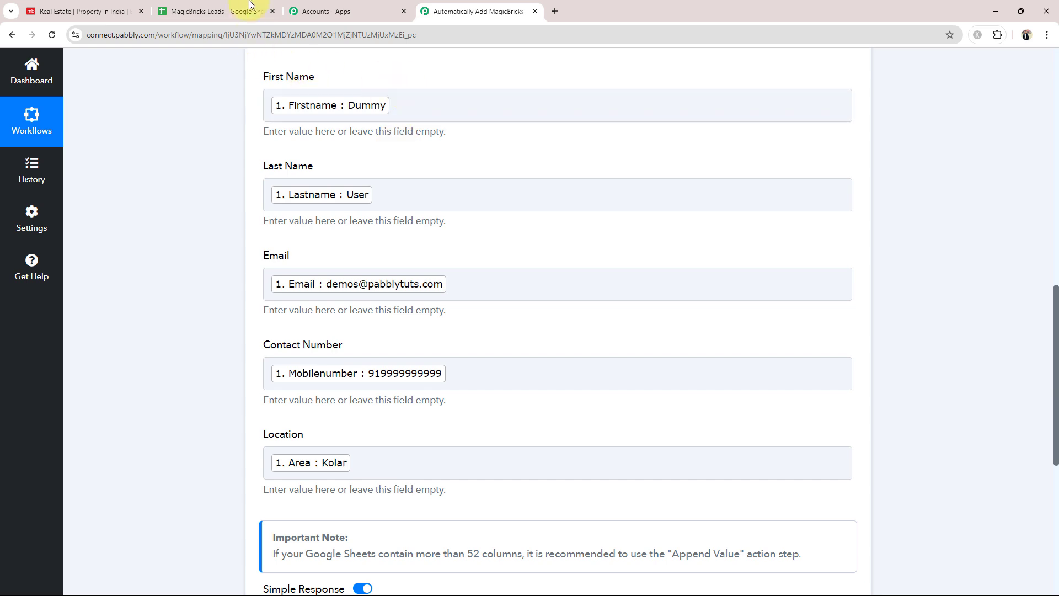
pyautogui.click(204, 11)
pyautogui.click(118, 208)
pyautogui.click(243, 215)
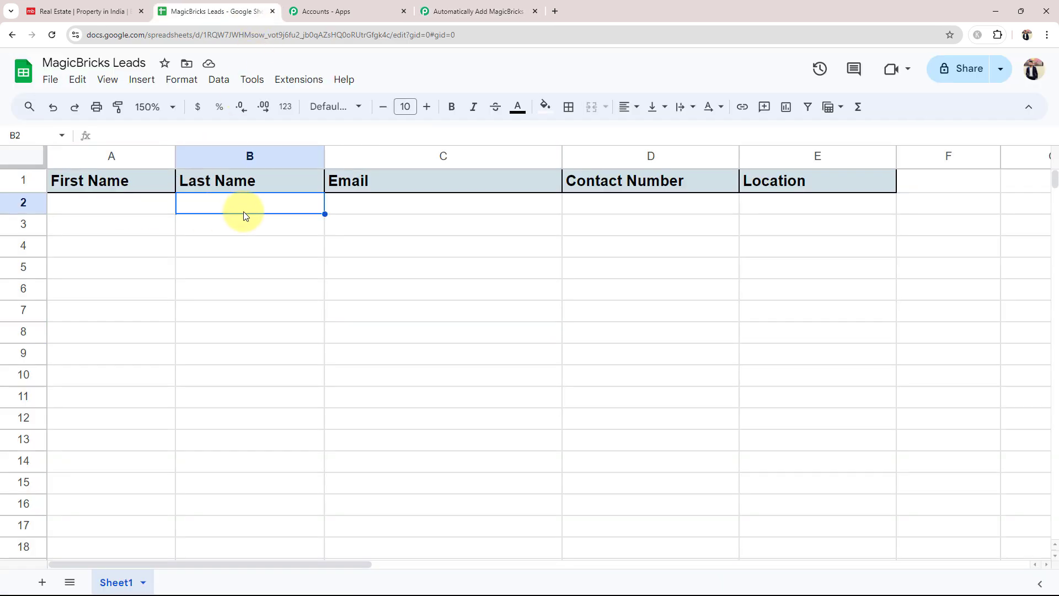
pyautogui.click(427, 216)
pyautogui.click(429, 11)
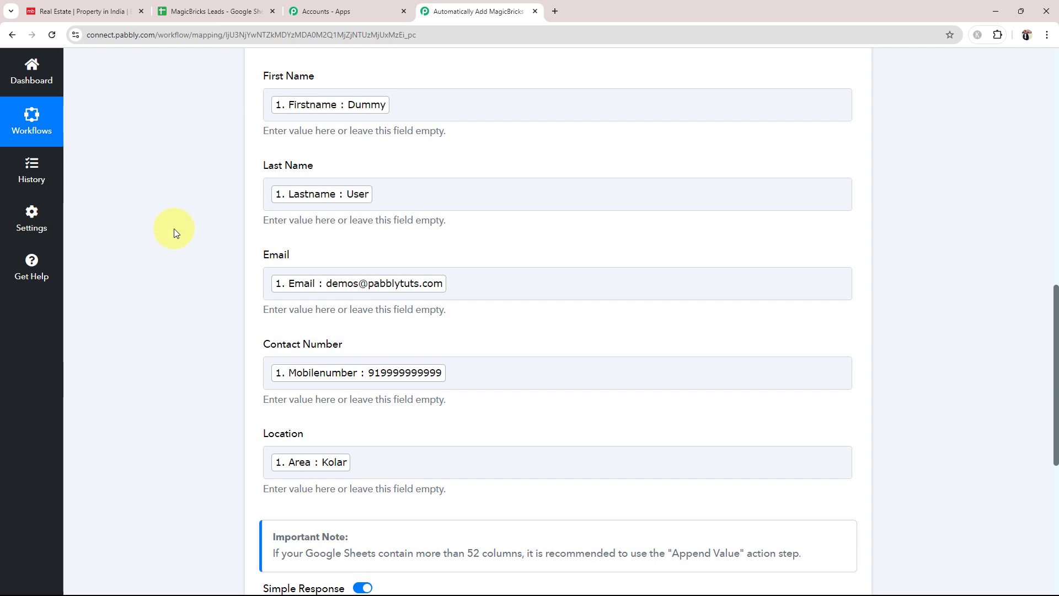
# Save the Add New Row action with a test request and review the updated rows, columns and range in its response
pyautogui.scroll(-5, 174, 229)
pyautogui.click(276, 293)
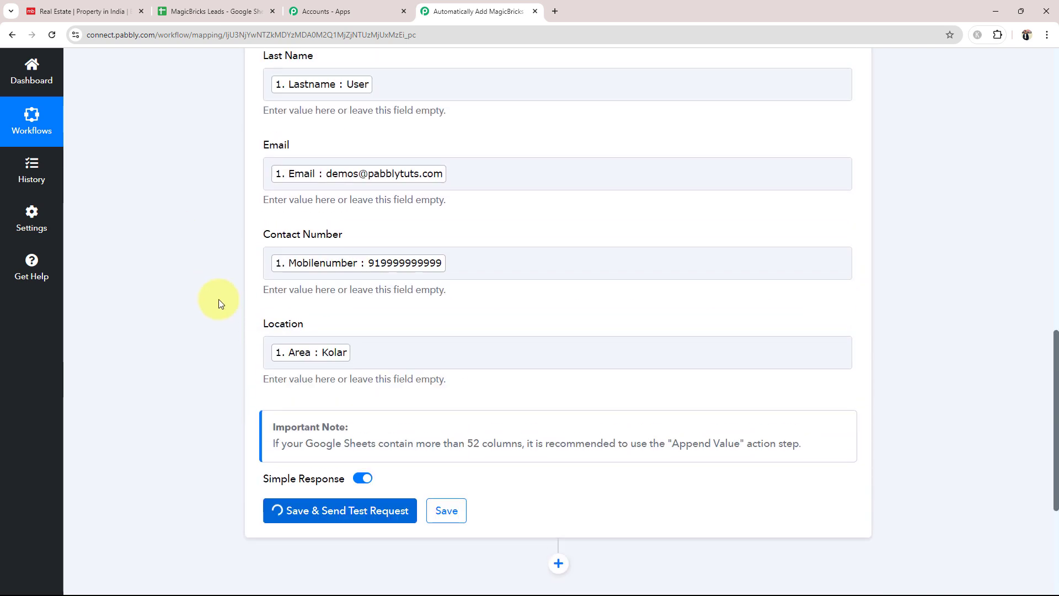
pyautogui.scroll(-7, 183, 306)
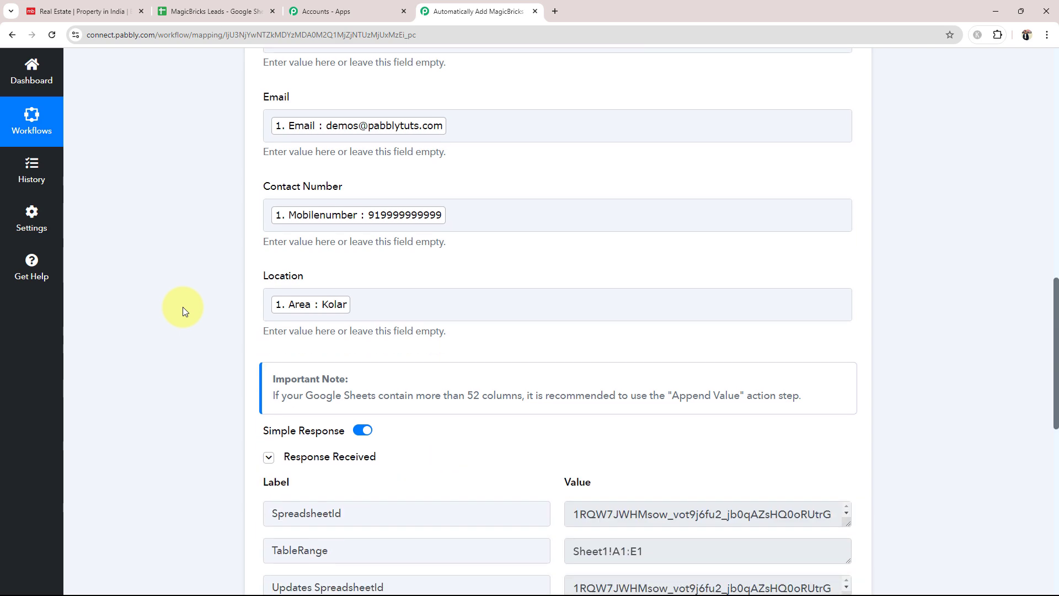
pyautogui.moveTo(657, 359); pyautogui.dragTo(519, 365)
pyautogui.moveTo(634, 324); pyautogui.dragTo(543, 326)
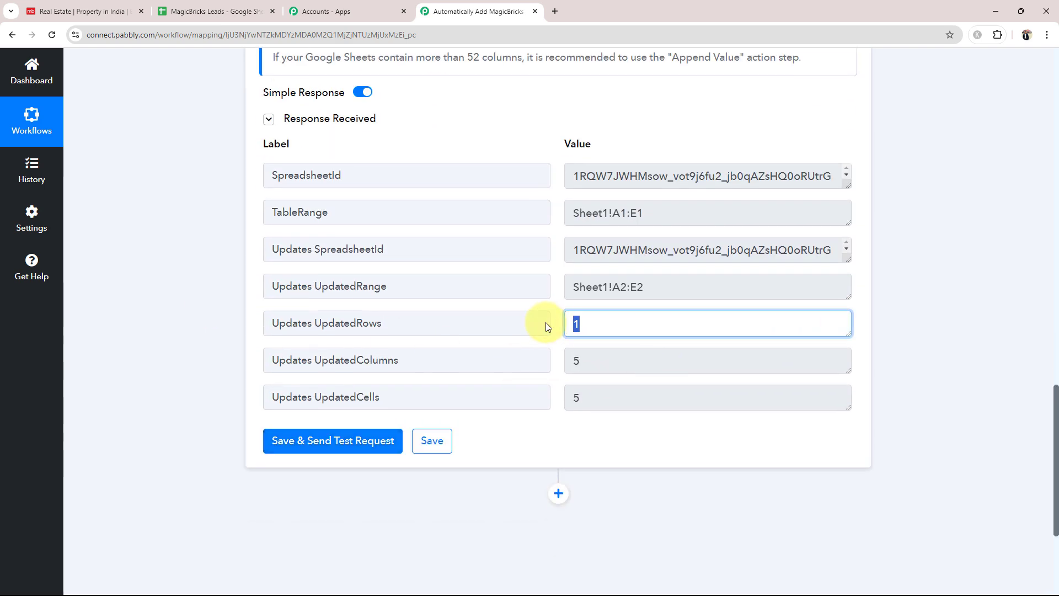
pyautogui.moveTo(689, 287); pyautogui.dragTo(437, 295)
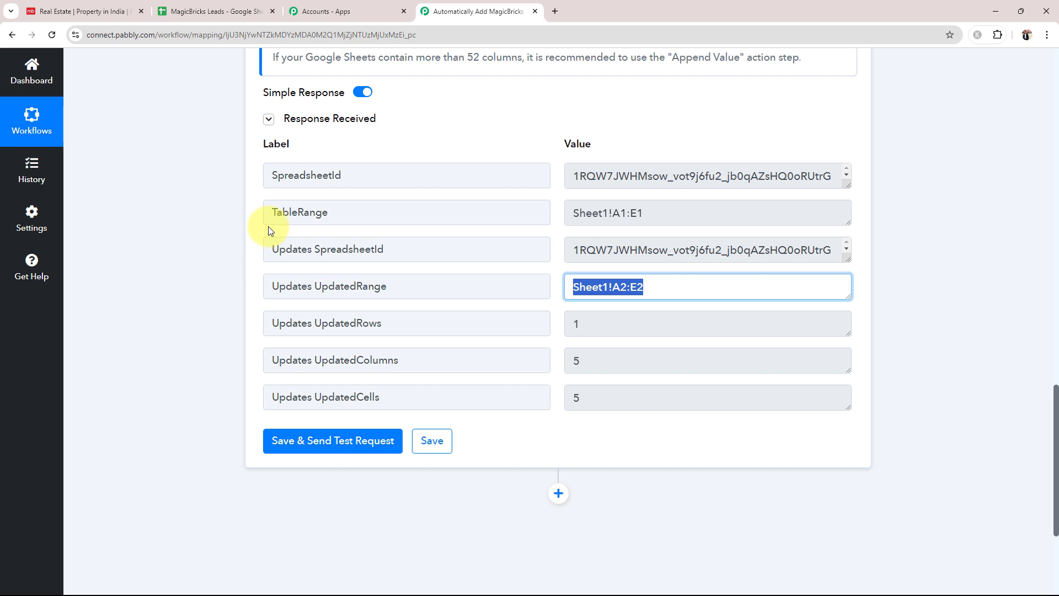
# Examine each cell of row 2 in the MagicBricks Leads spreadsheet to verify the test lead's details
pyautogui.click(234, 6)
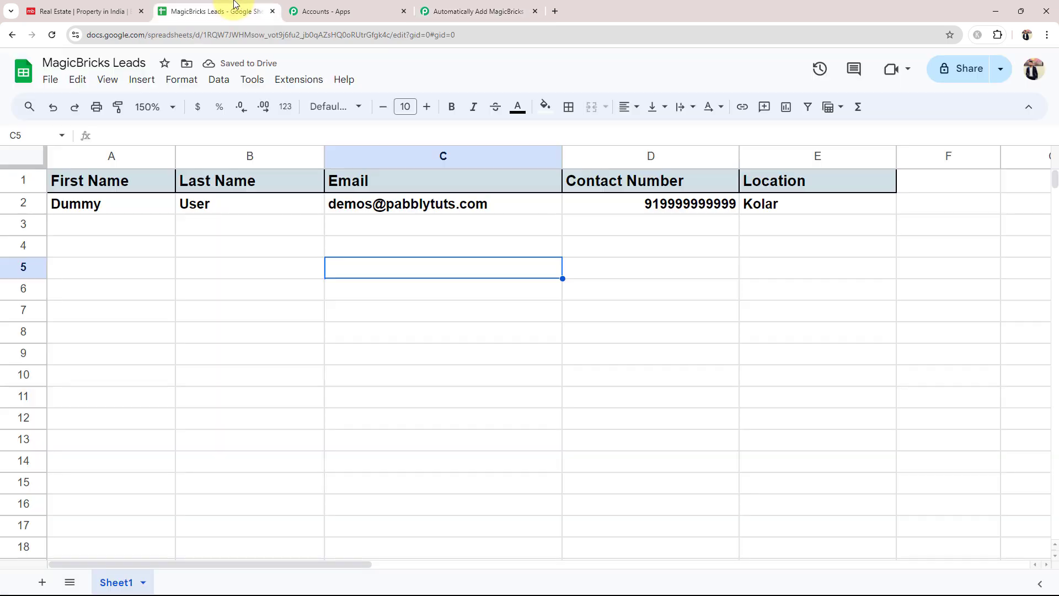
pyautogui.click(242, 296)
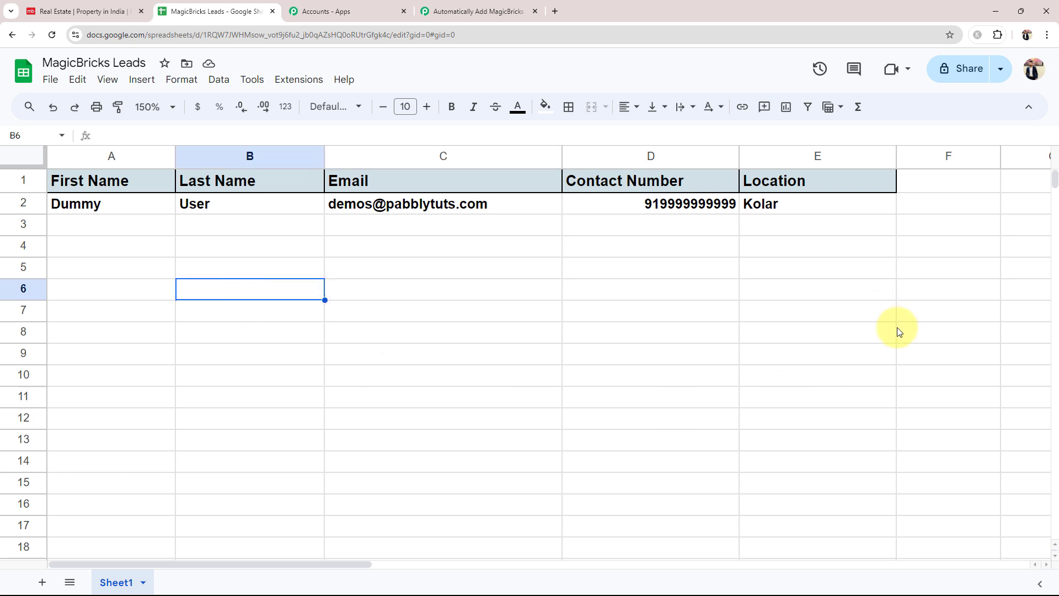
pyautogui.click(91, 202)
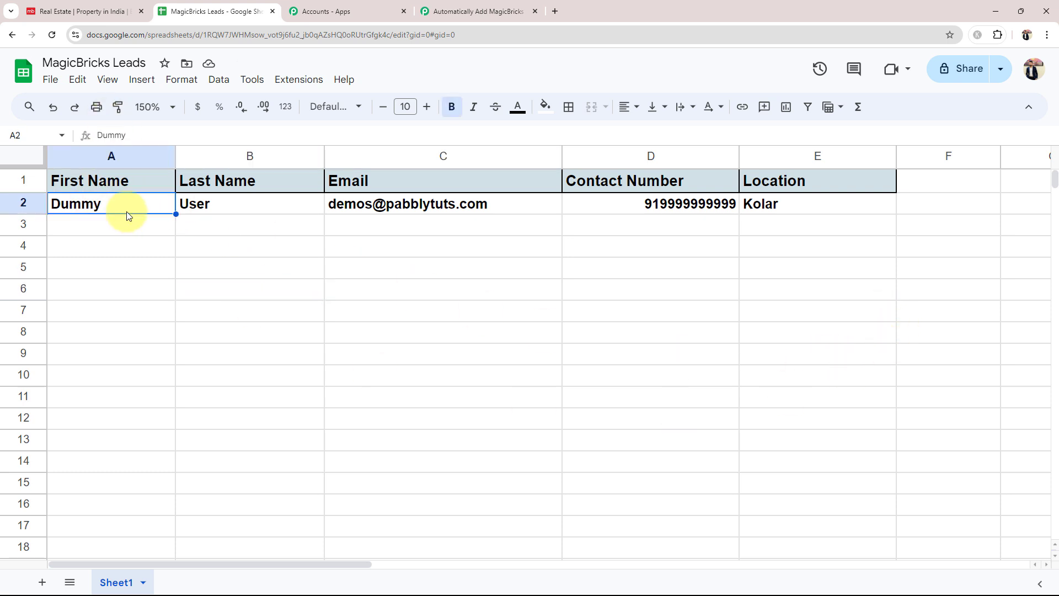
pyautogui.click(200, 210)
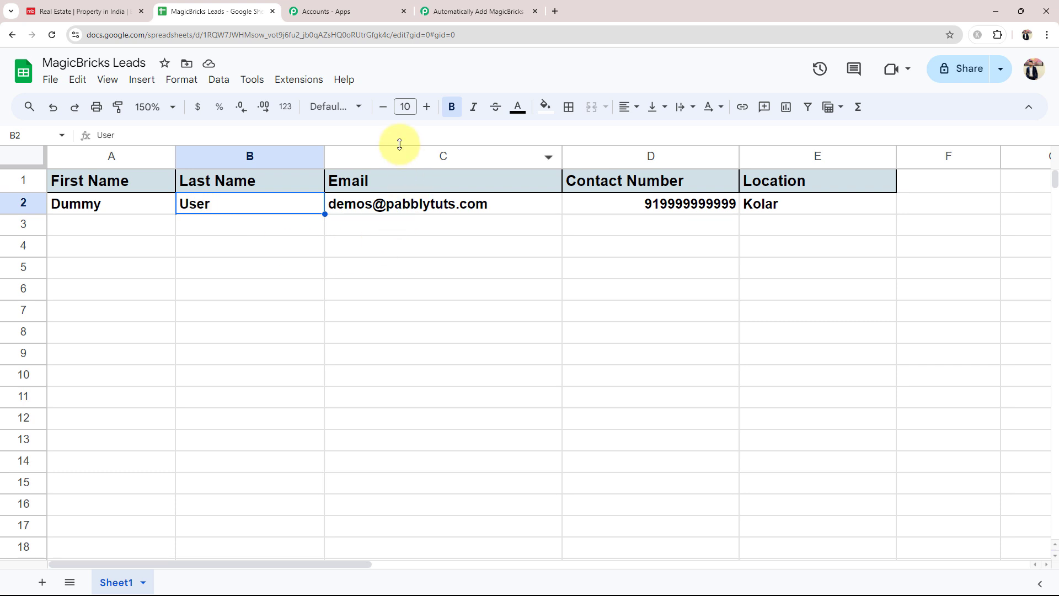
pyautogui.click(386, 210)
pyautogui.click(625, 209)
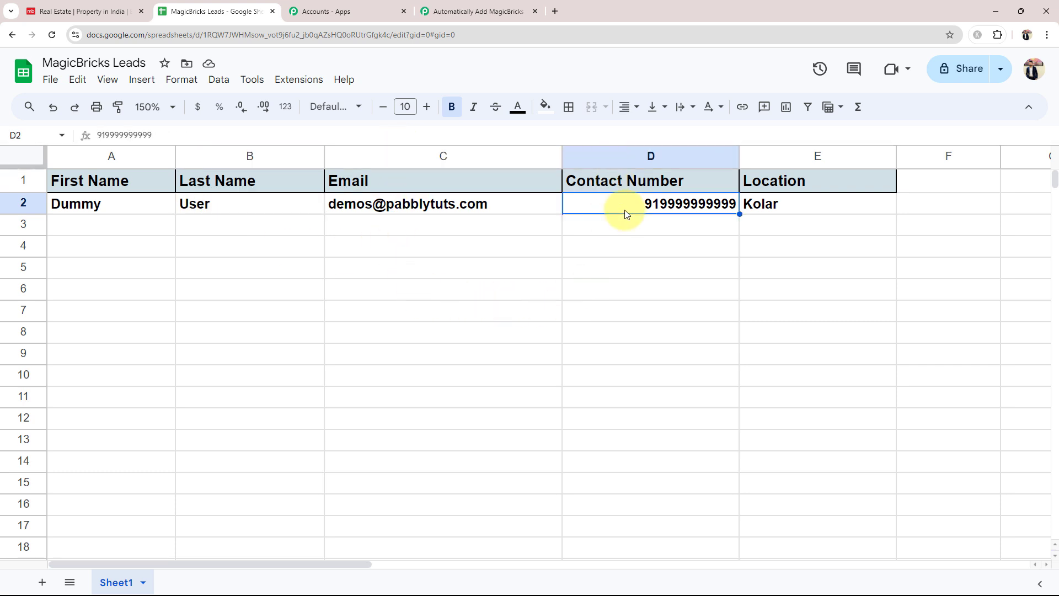
pyautogui.click(787, 212)
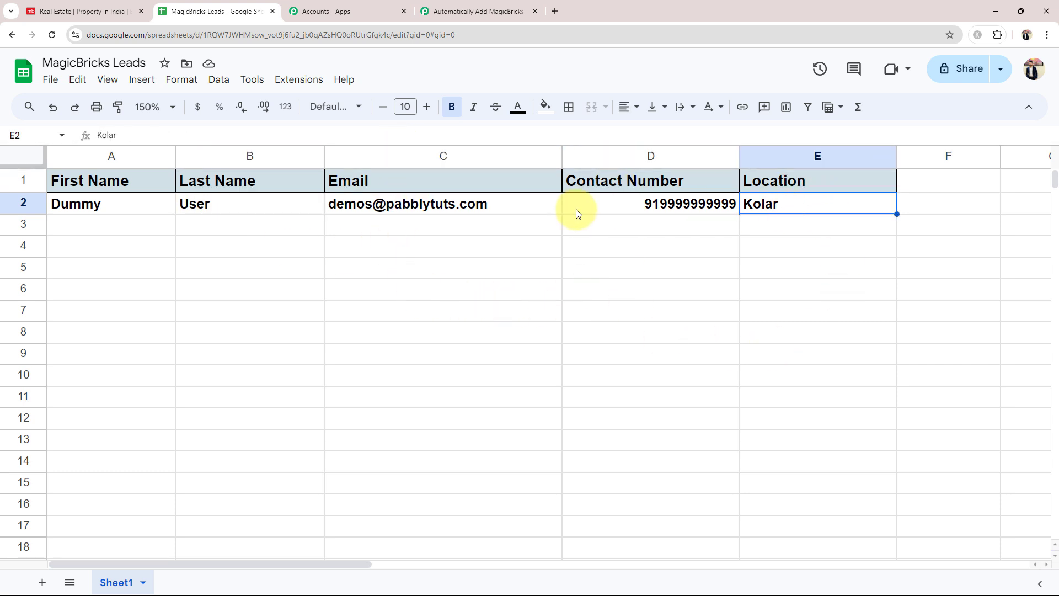
pyautogui.click(627, 299)
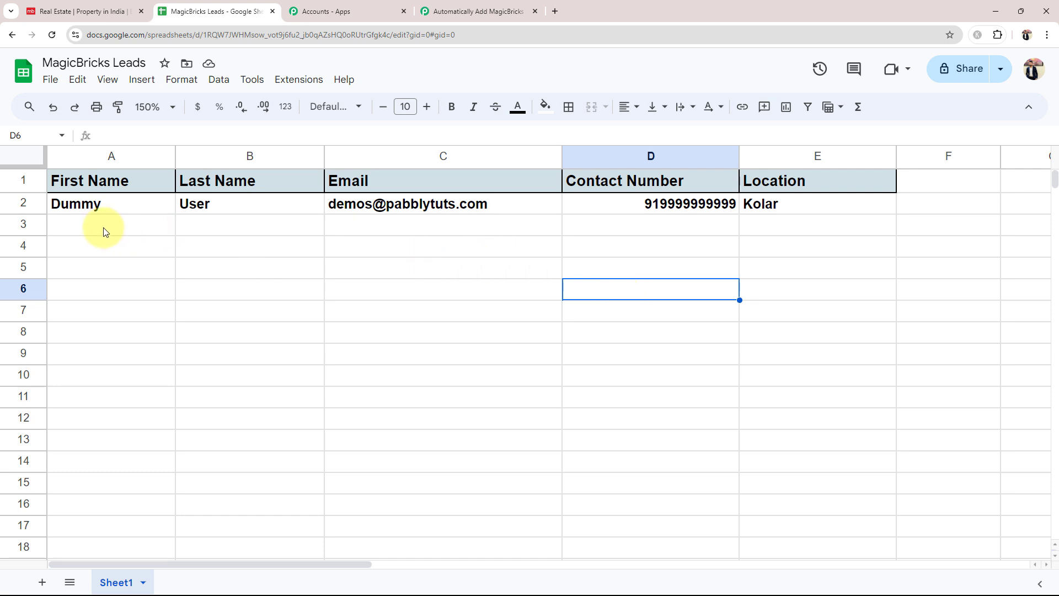
# Return to the Pabbly Connect workflow and collapse the Google Sheets action
pyautogui.click(481, 11)
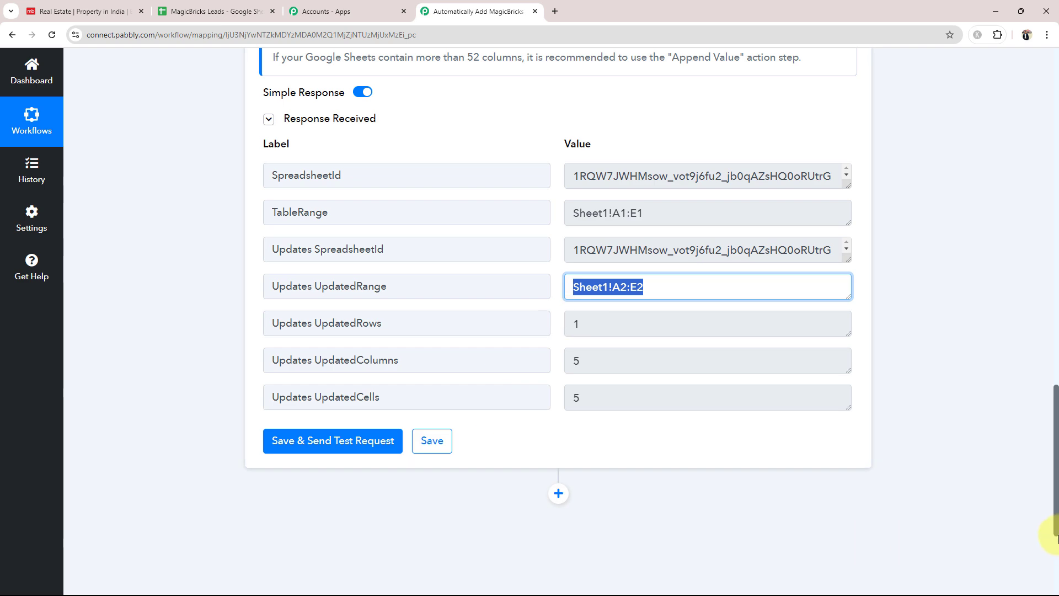
pyautogui.moveTo(1056, 506); pyautogui.dragTo(1058, 257)
pyautogui.scroll(5, 889, 251)
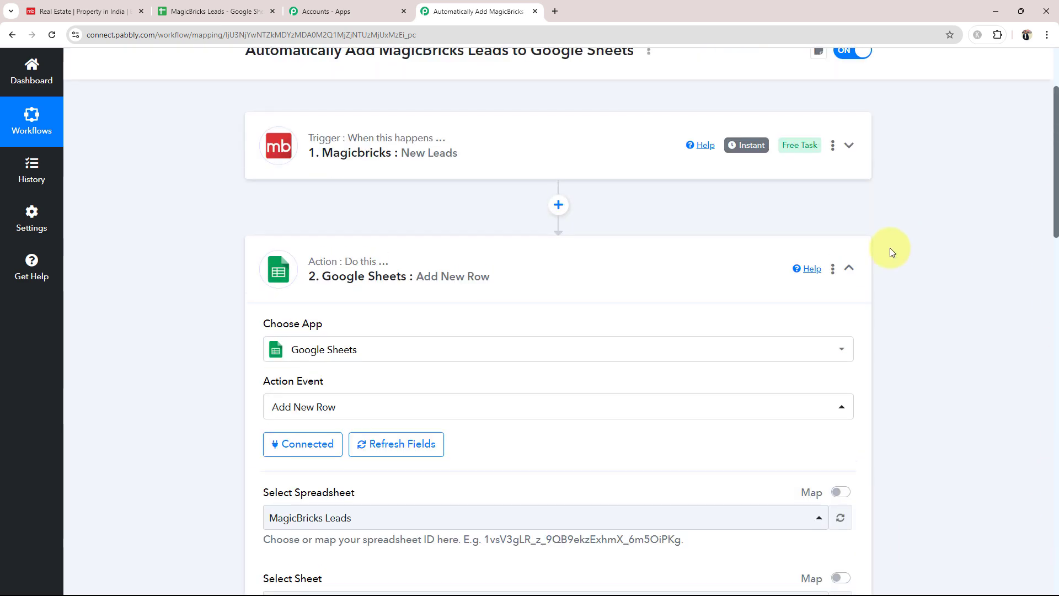
pyautogui.click(551, 267)
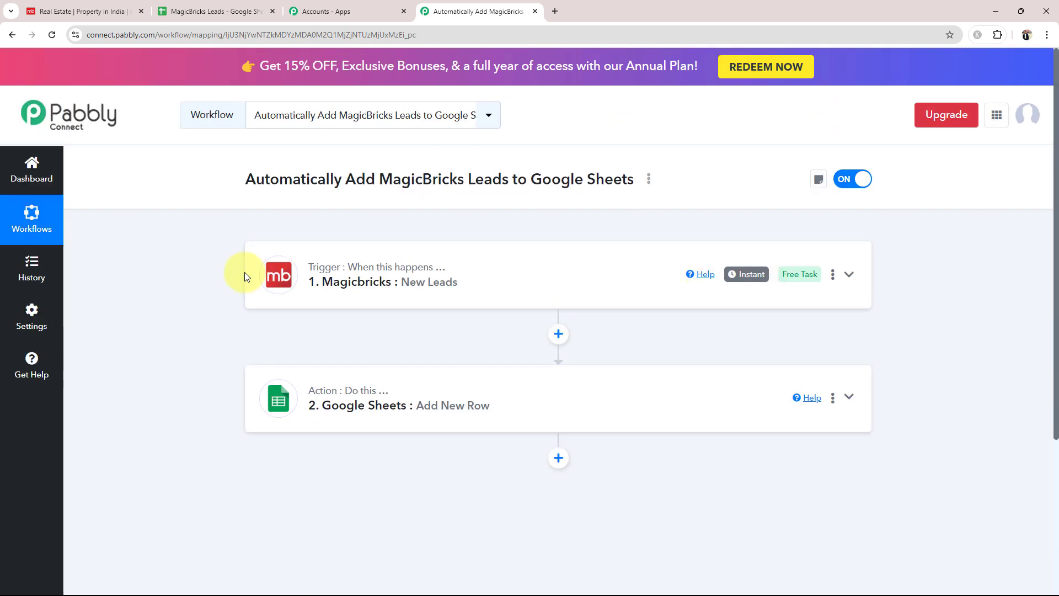